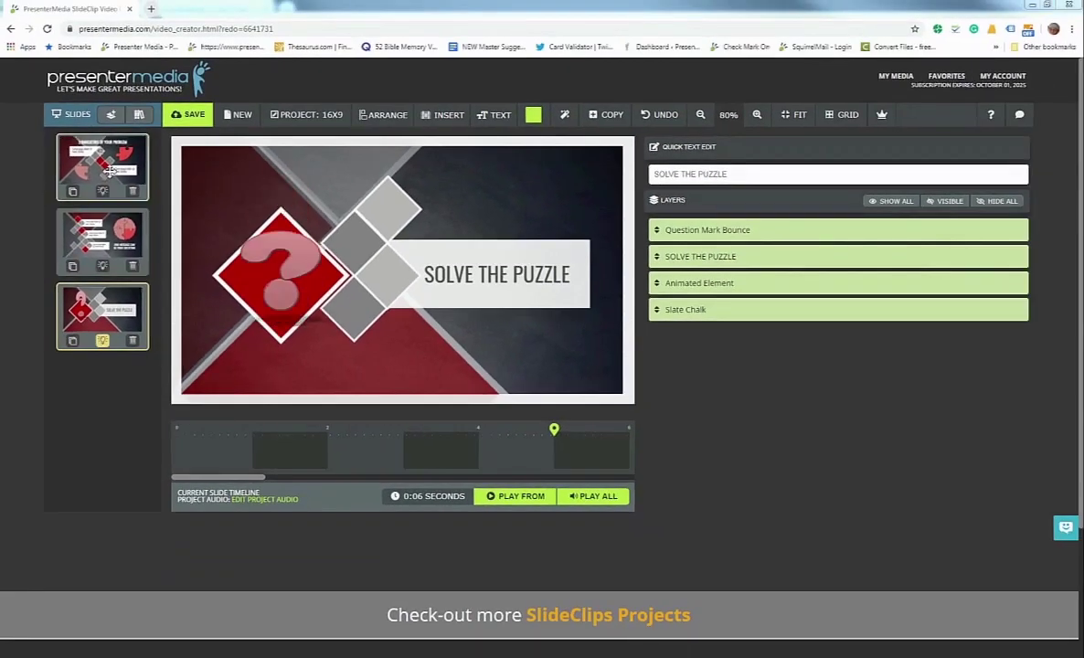
Step: Open the '2 Indicators of Your Problem' slide from the Slides panel
{"action": "left_click", "coordinate": [108, 170]}
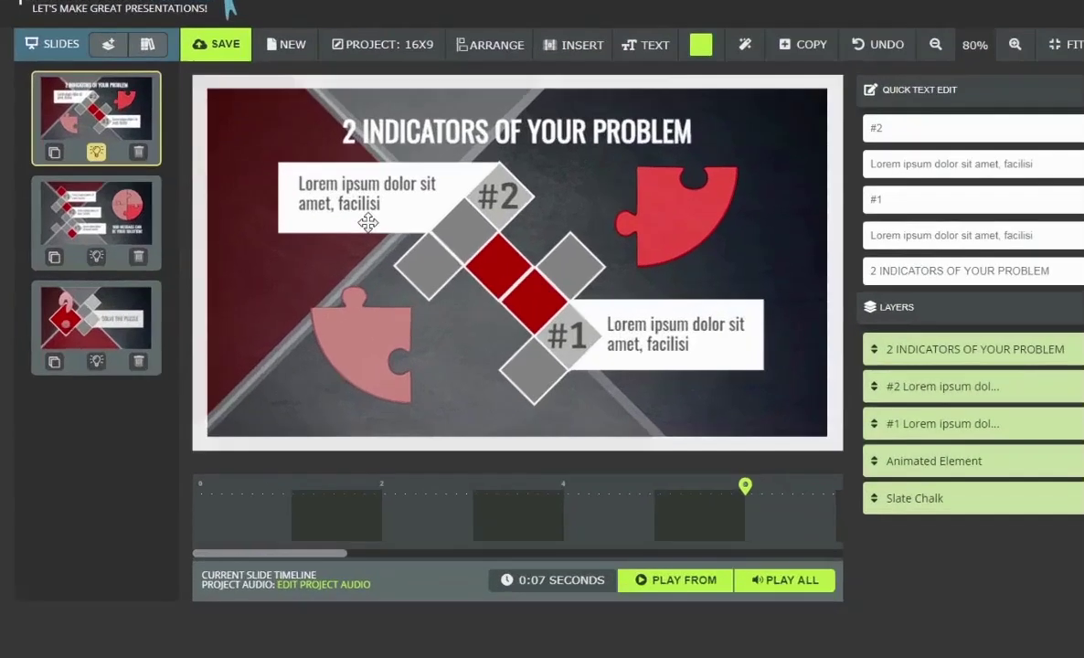
Step: Give the title '2 INDICATORS OF YOUR PROBLEM' a Flyout Down exit starting around 6.3 seconds
{"action": "left_click", "coordinate": [295, 240]}
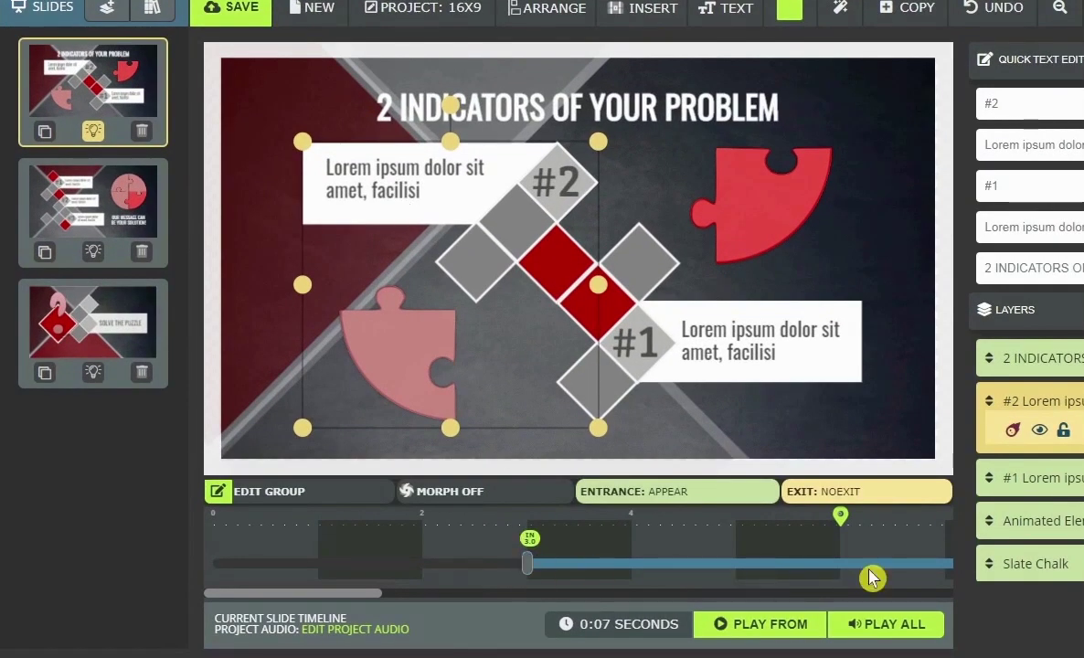
{"action": "left_click", "coordinate": [835, 359]}
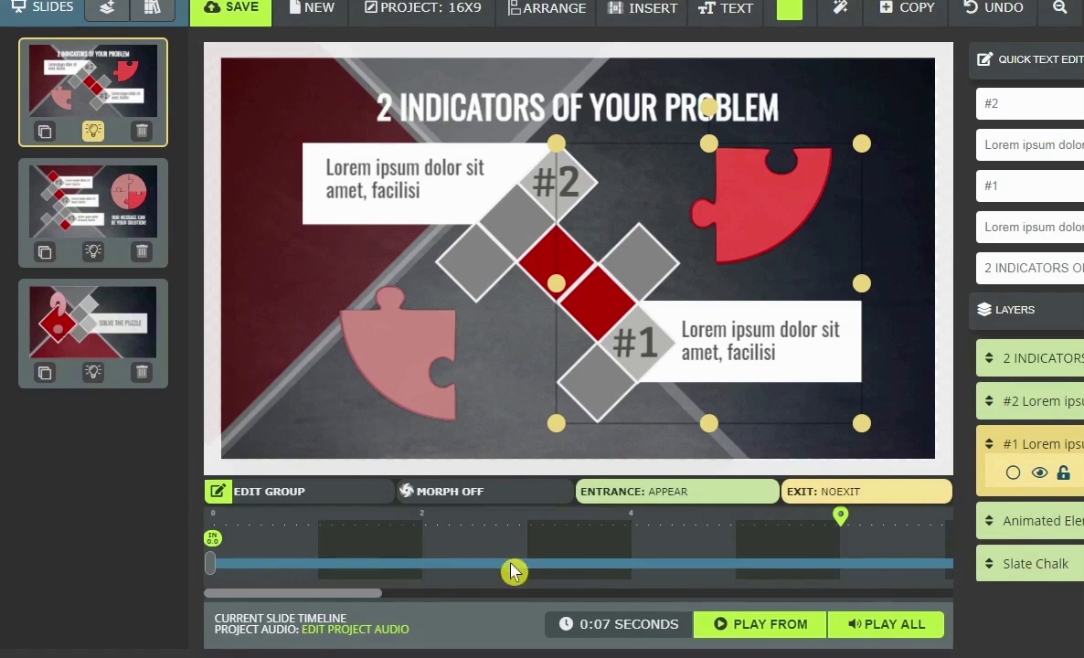
{"action": "left_click", "coordinate": [651, 93]}
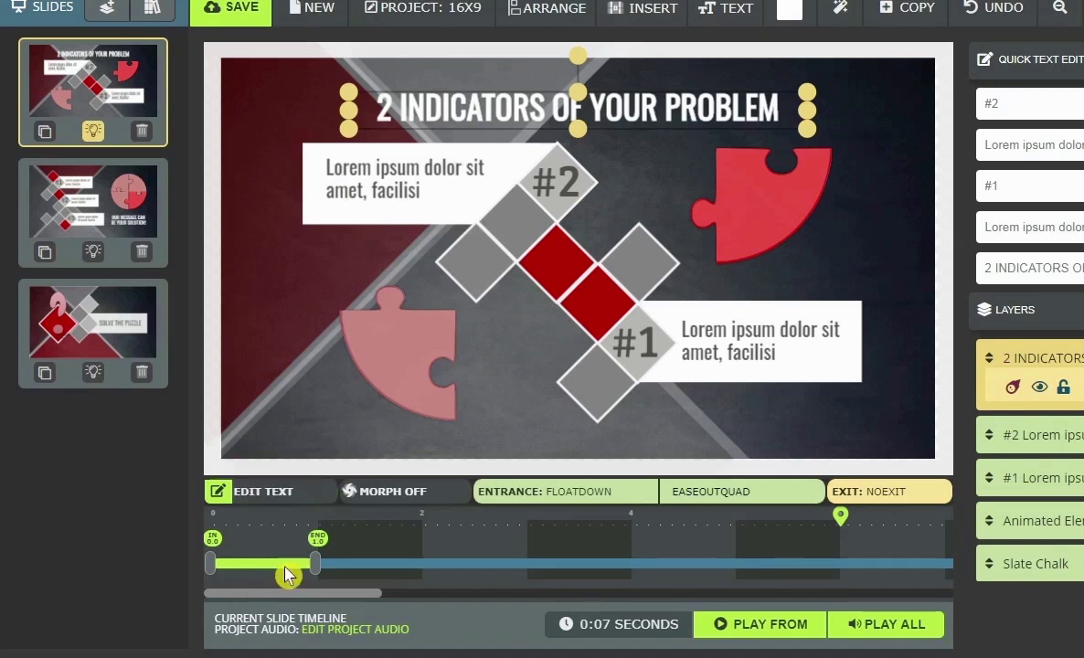
{"action": "left_click", "coordinate": [894, 509]}
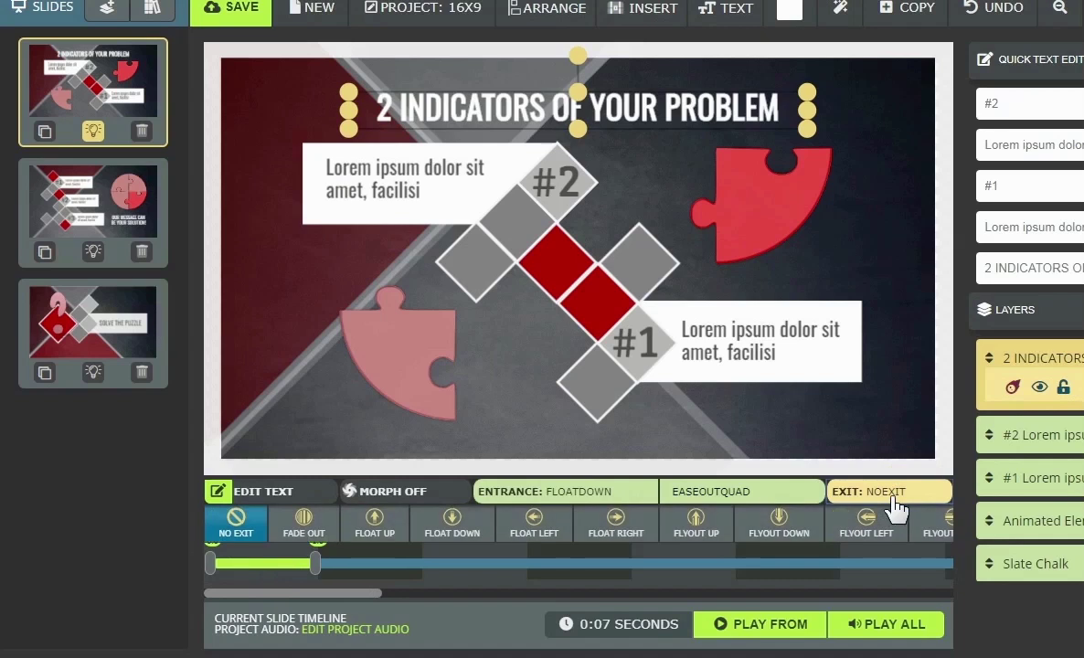
{"action": "left_click", "coordinate": [794, 545]}
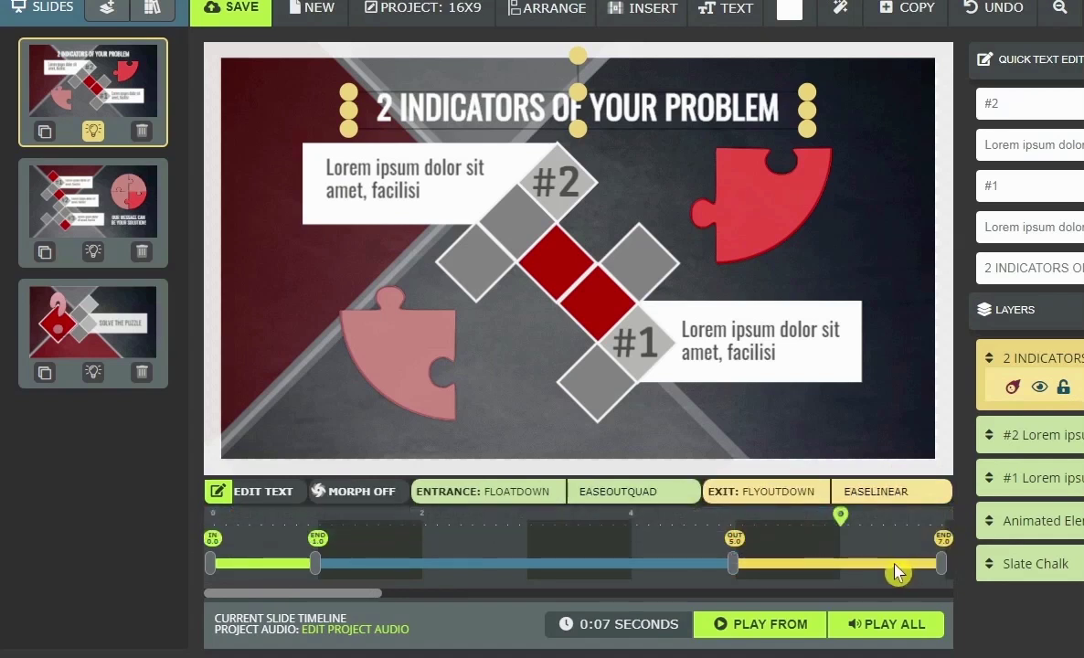
{"action": "left_click_drag", "start_coordinate": [734, 565], "coordinate": [869, 585]}
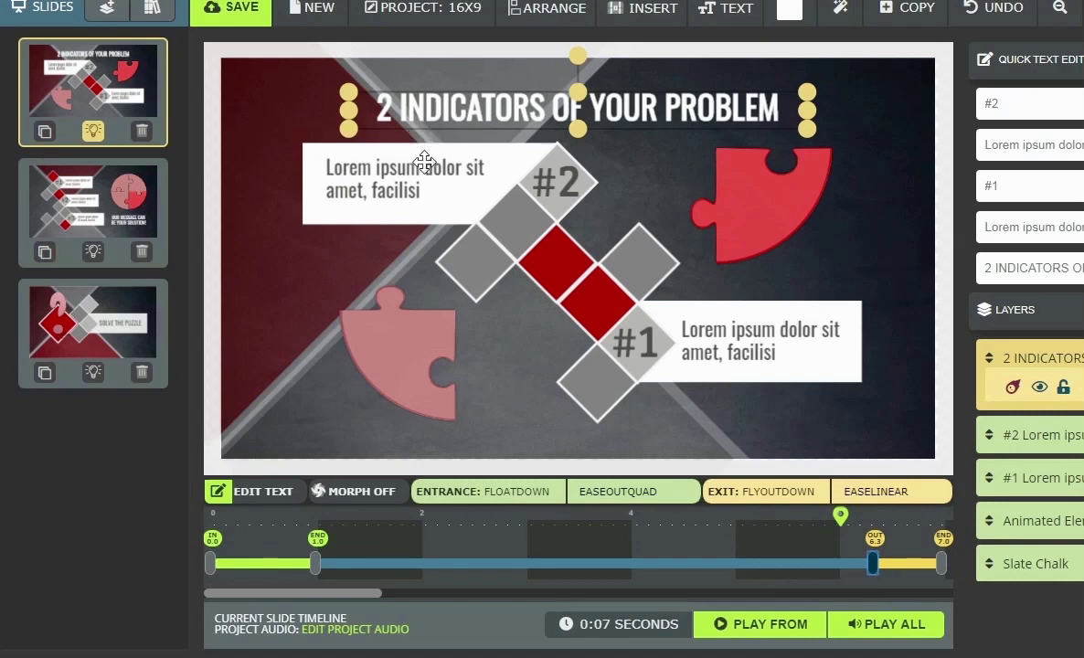
Step: Make the #2 group fly in from the right, ending at 4.8 seconds, then preview the slide
{"action": "left_click", "coordinate": [452, 195]}
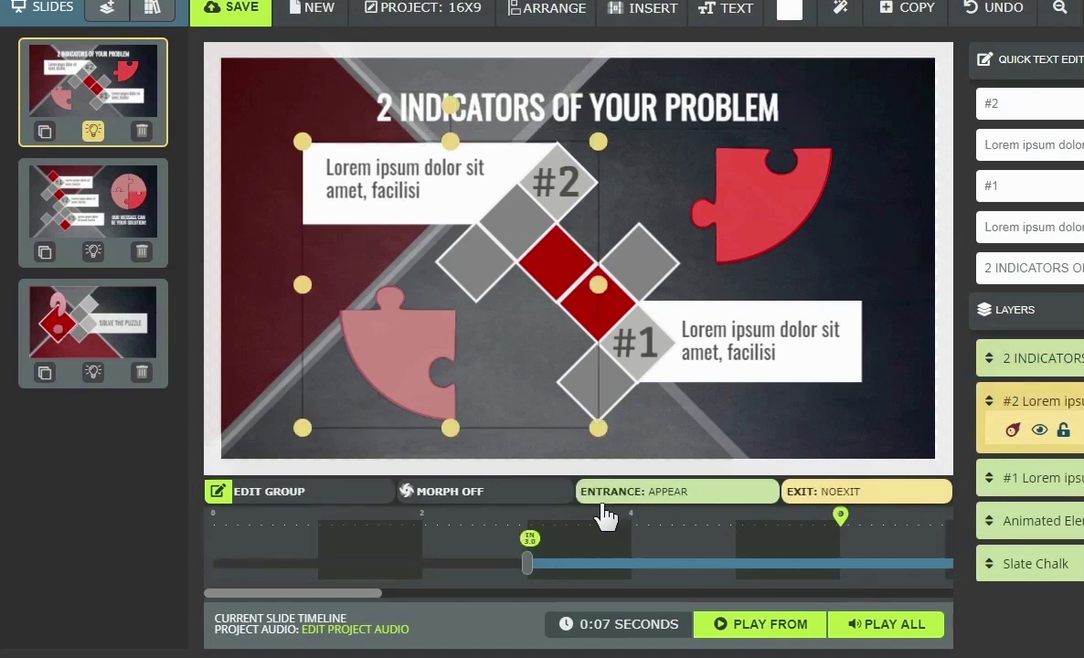
{"action": "left_click", "coordinate": [637, 494]}
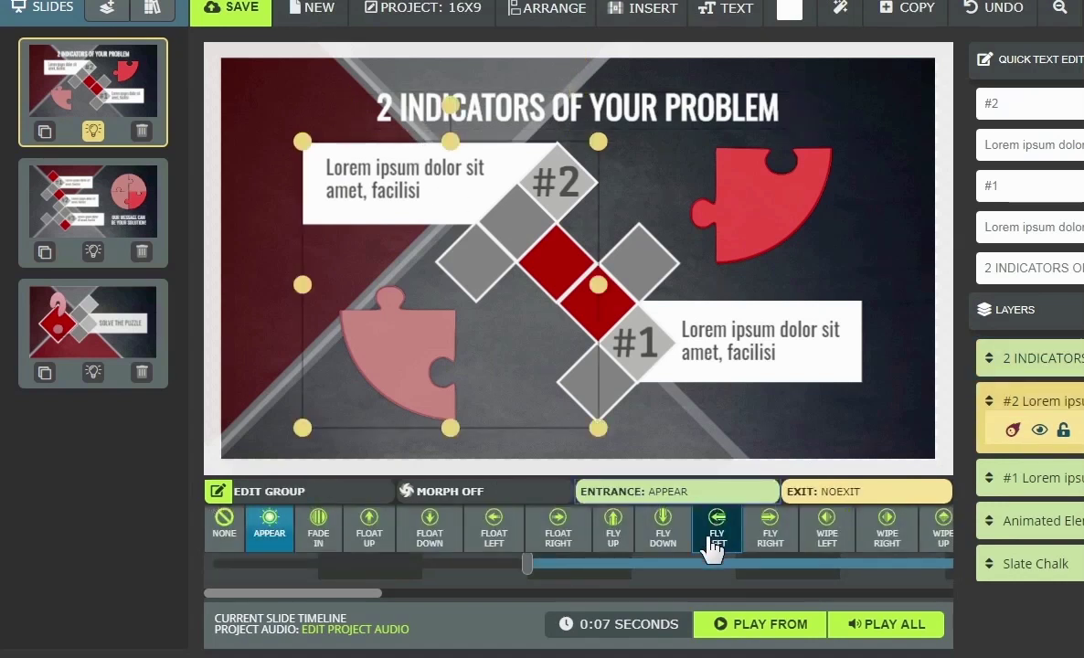
{"action": "left_click", "coordinate": [775, 538]}
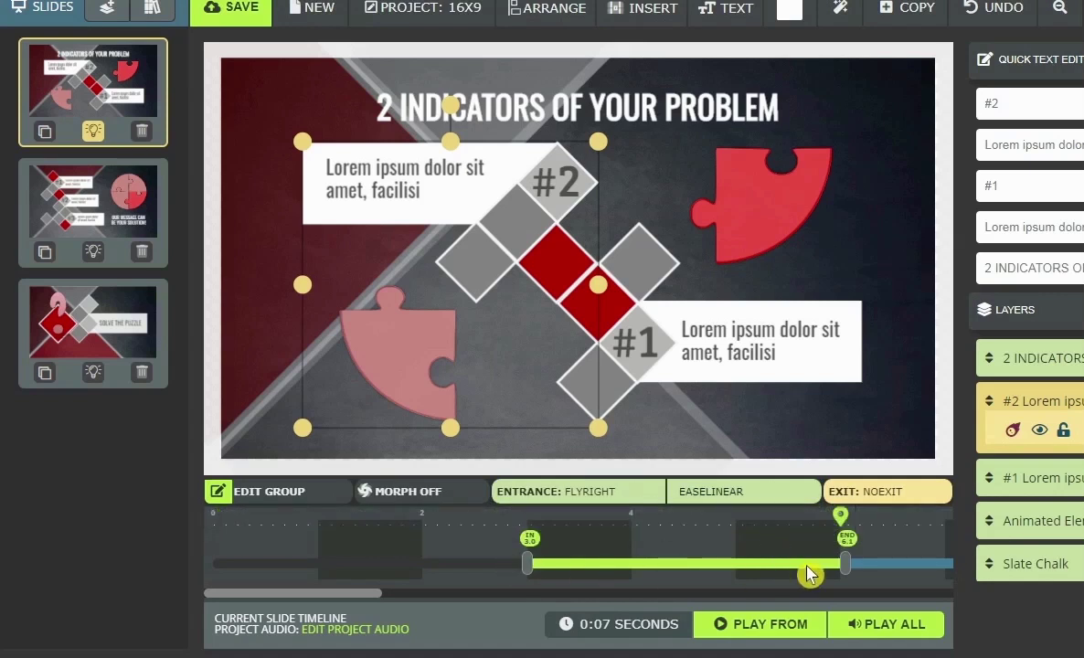
{"action": "left_click_drag", "start_coordinate": [846, 563], "coordinate": [720, 563]}
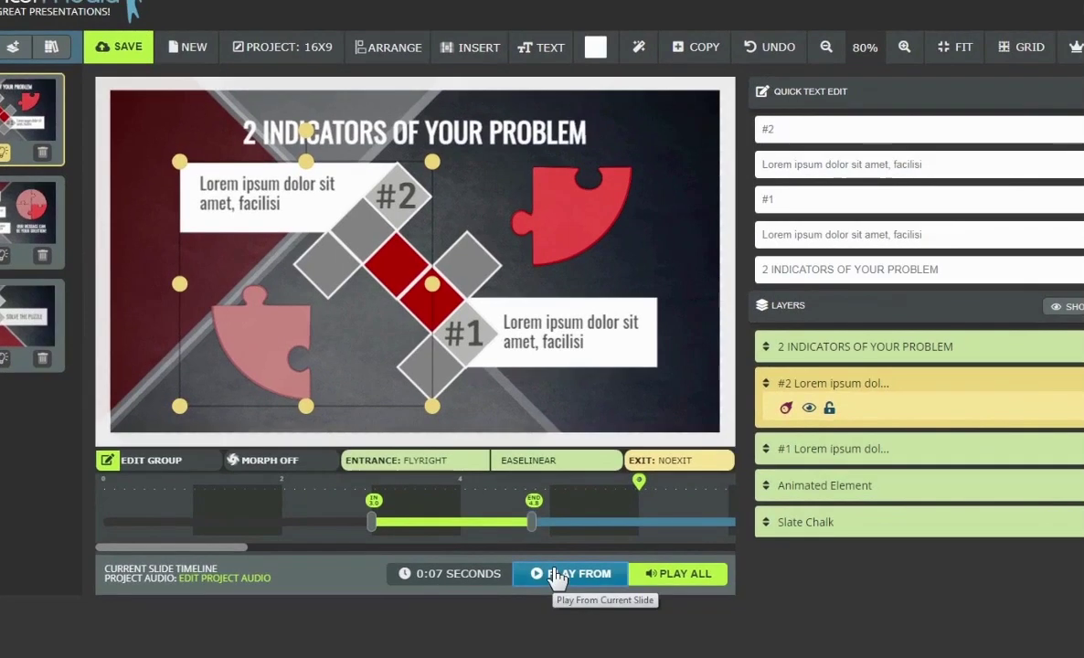
{"action": "left_click", "coordinate": [717, 624]}
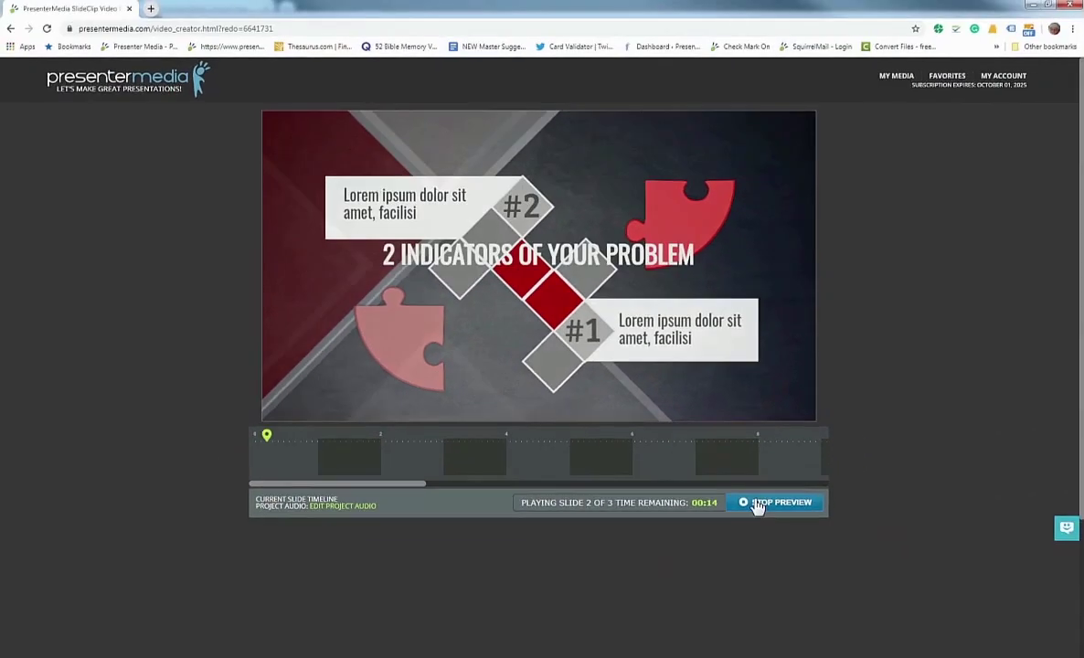
Step: Replace the #2 group's Fly Right entrance with a shorter Zoom Out, then preview slide 1 again
{"action": "left_click", "coordinate": [829, 544]}
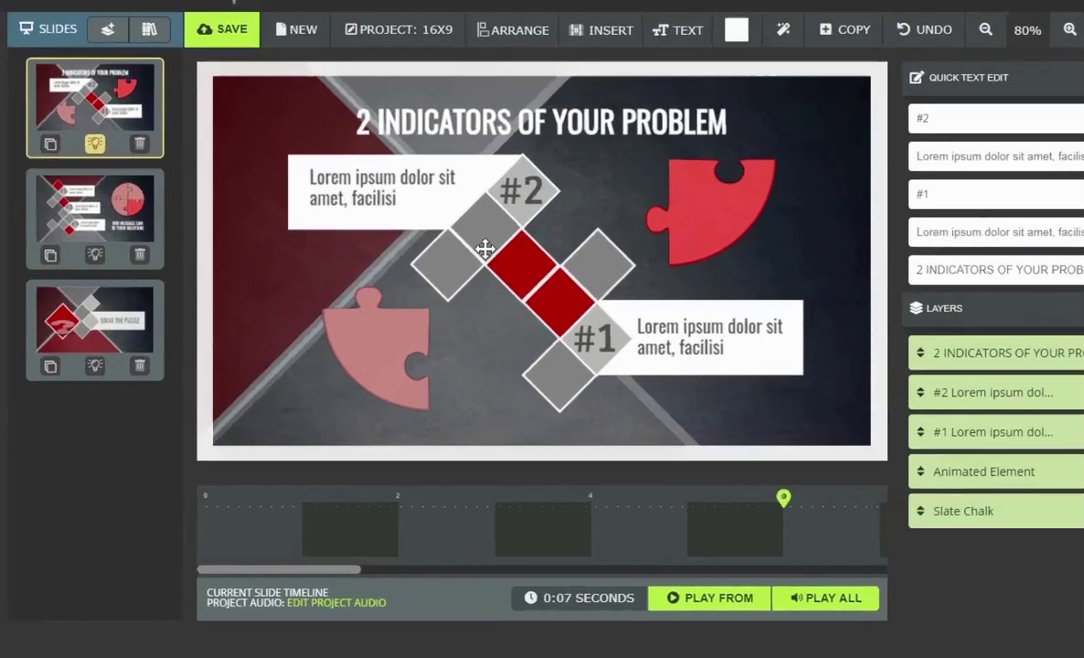
{"action": "left_click", "coordinate": [364, 259]}
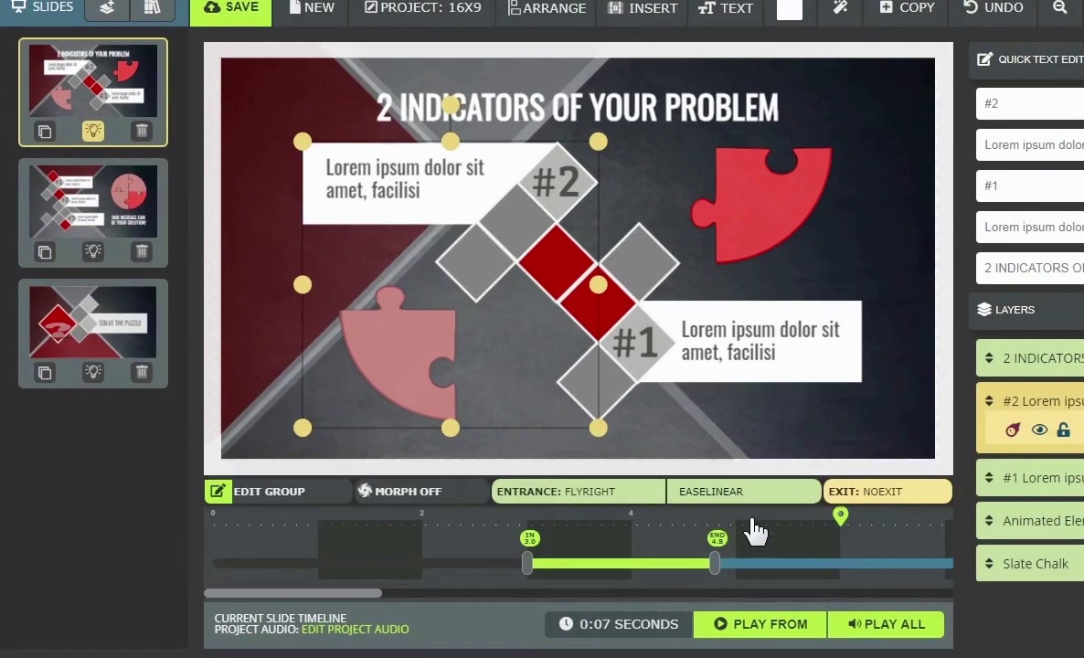
{"action": "left_click", "coordinate": [579, 493]}
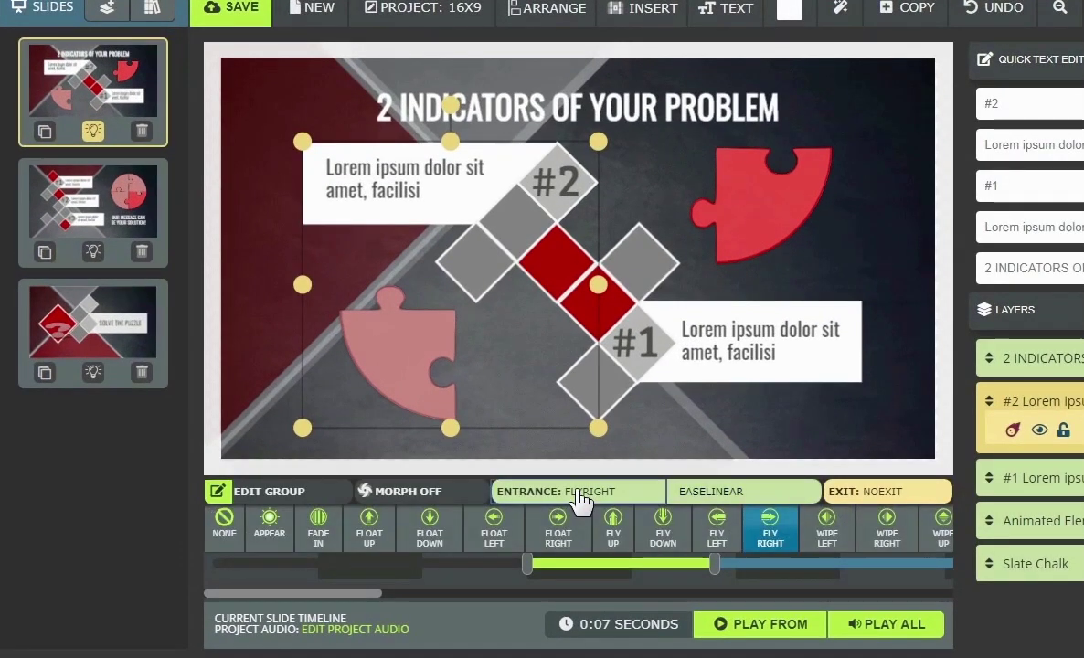
{"action": "left_click_drag", "start_coordinate": [281, 594], "coordinate": [401, 610]}
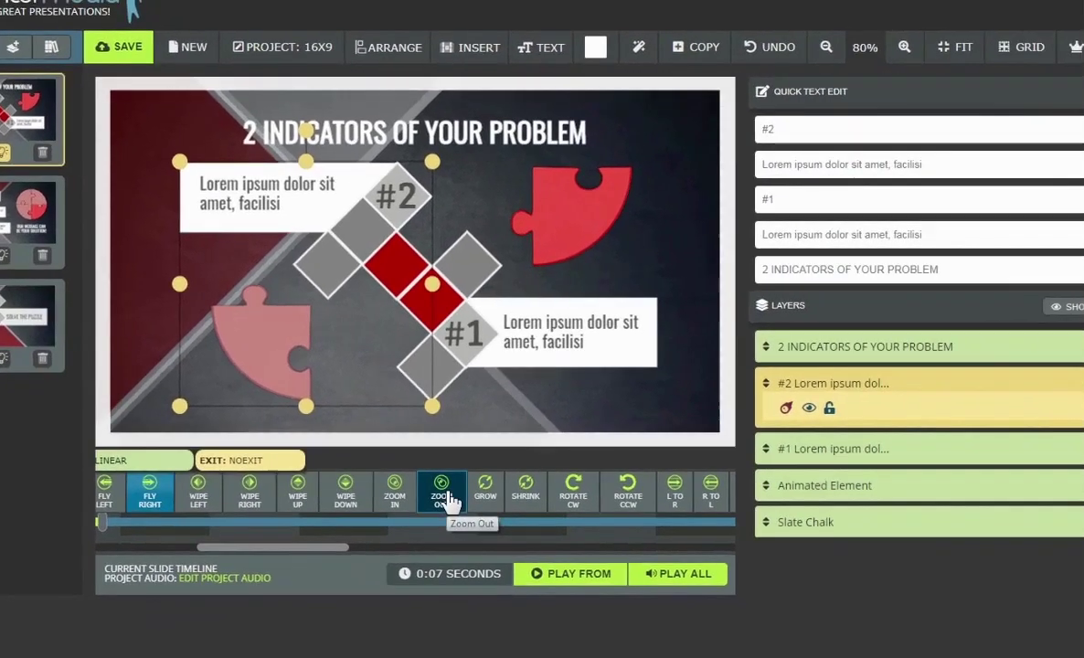
{"action": "left_click", "coordinate": [446, 499]}
{"action": "left_click_drag", "start_coordinate": [539, 528], "coordinate": [499, 528]}
{"action": "left_click", "coordinate": [553, 578]}
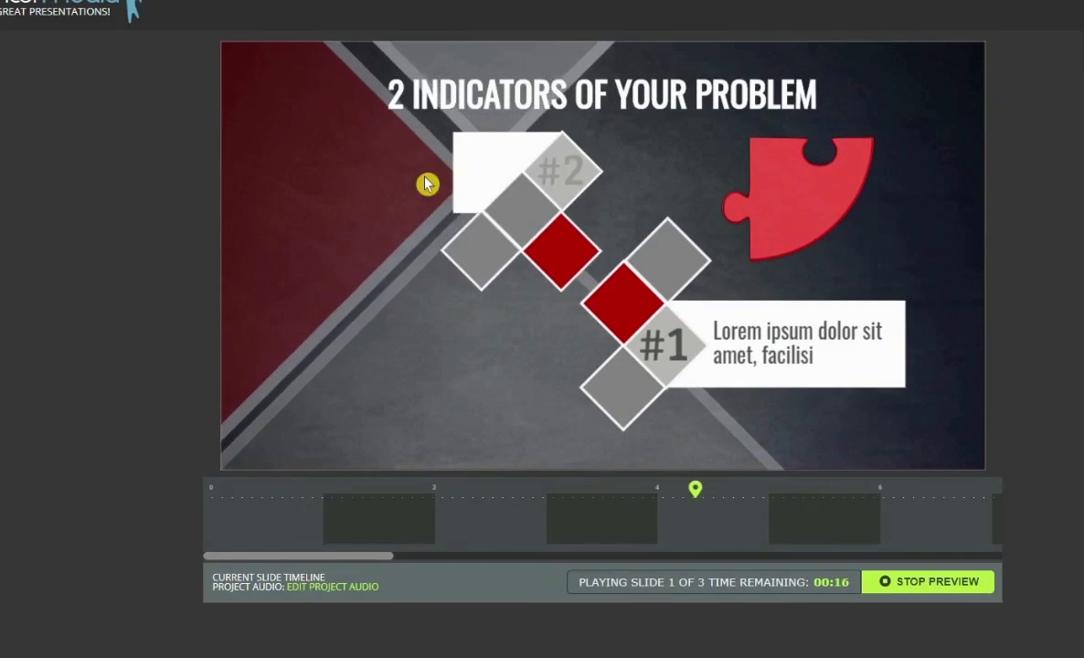
Step: Give the #2 group a Flyout Up exit starting at 6.3 seconds
{"action": "left_click", "coordinate": [897, 585]}
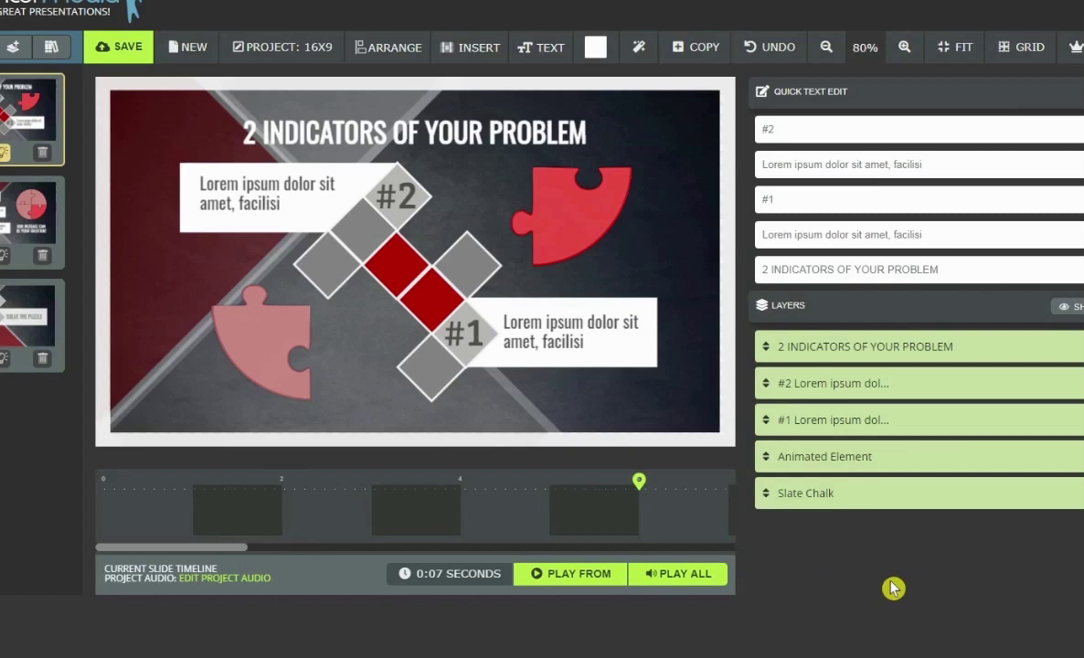
{"action": "left_click", "coordinate": [319, 212]}
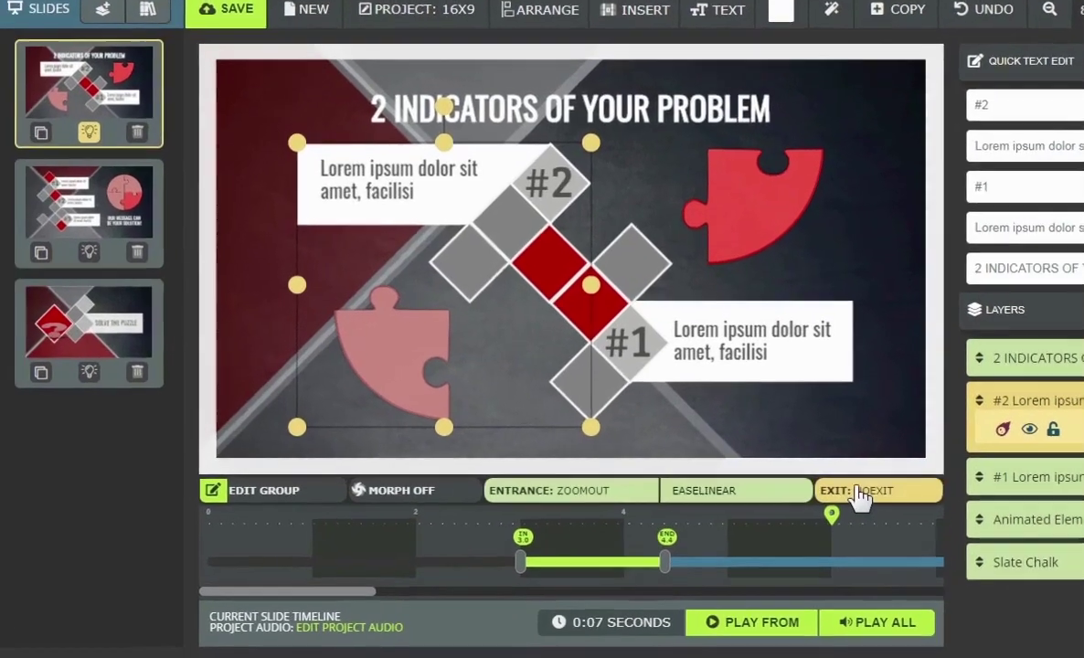
{"action": "left_click", "coordinate": [664, 392]}
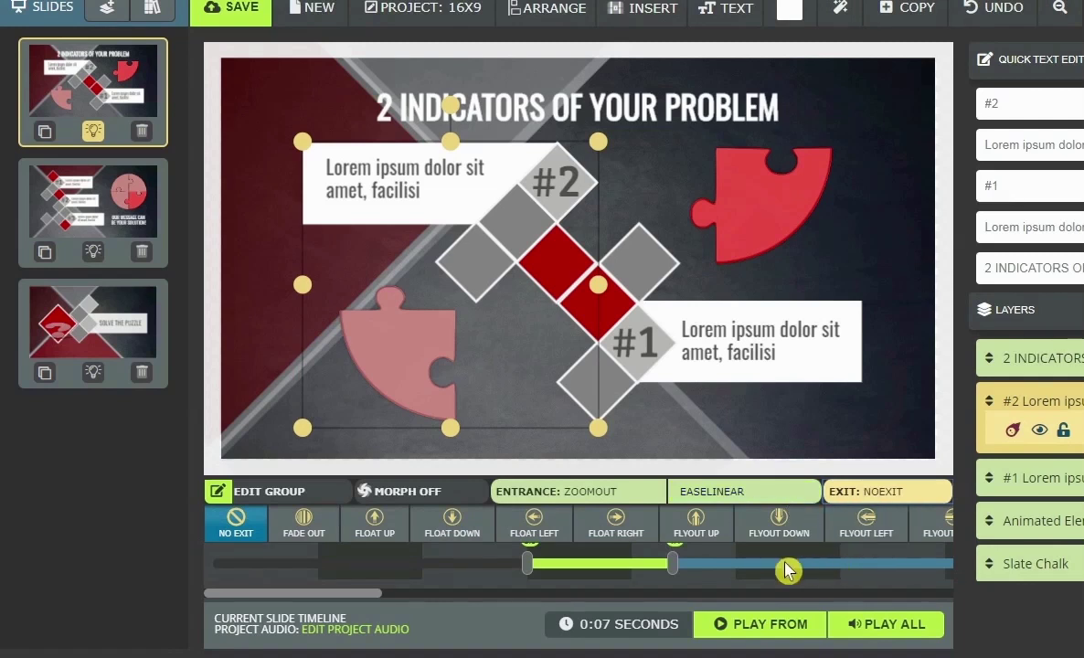
{"action": "left_click", "coordinate": [727, 535]}
{"action": "mouse_move", "coordinate": [733, 563]}
{"action": "left_mouse_down"}
{"action": "mouse_move", "coordinate": [878, 563]}
{"action": "mouse_move", "coordinate": [805, 587]}
{"action": "mouse_move", "coordinate": [866, 592]}
{"action": "left_mouse_up"}
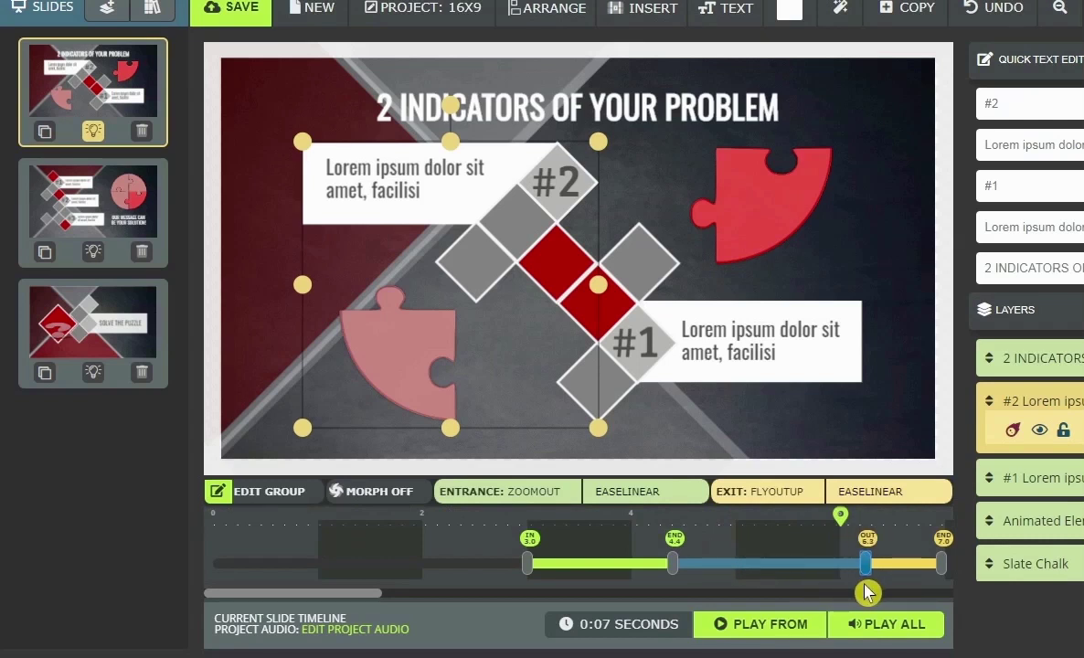
{"action": "mouse_move", "coordinate": [864, 563]}
{"action": "left_mouse_down"}
{"action": "mouse_move", "coordinate": [855, 555]}
{"action": "mouse_move", "coordinate": [874, 571]}
{"action": "left_mouse_up"}
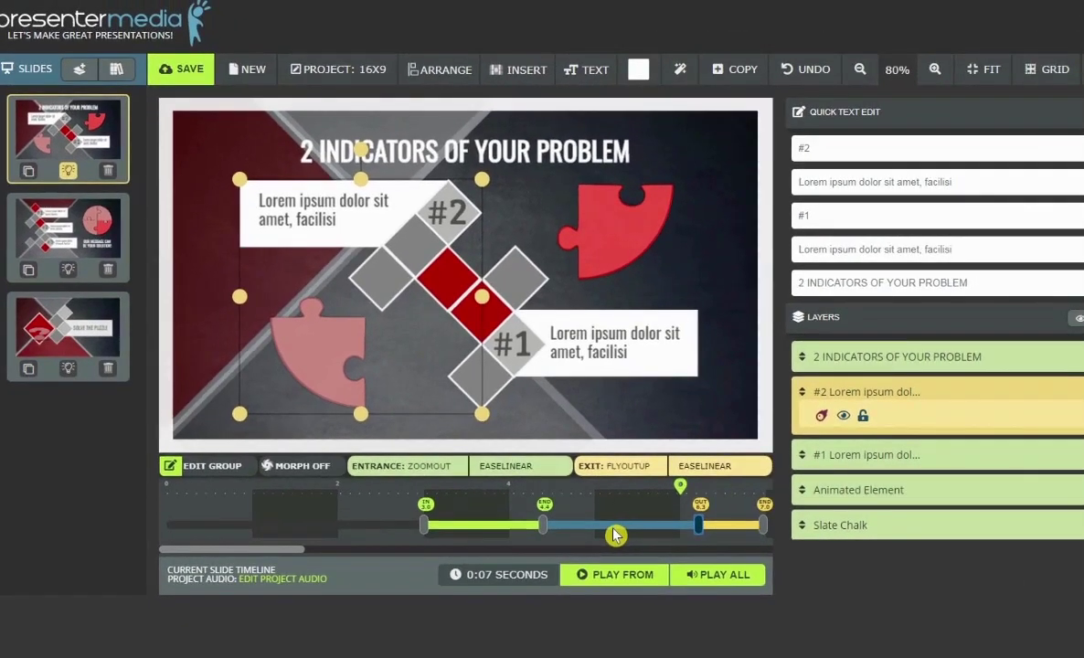
Step: In the Timeline Control Panel, lengthen the Slide Duration from 7 to 12 seconds
{"action": "left_click", "coordinate": [507, 575]}
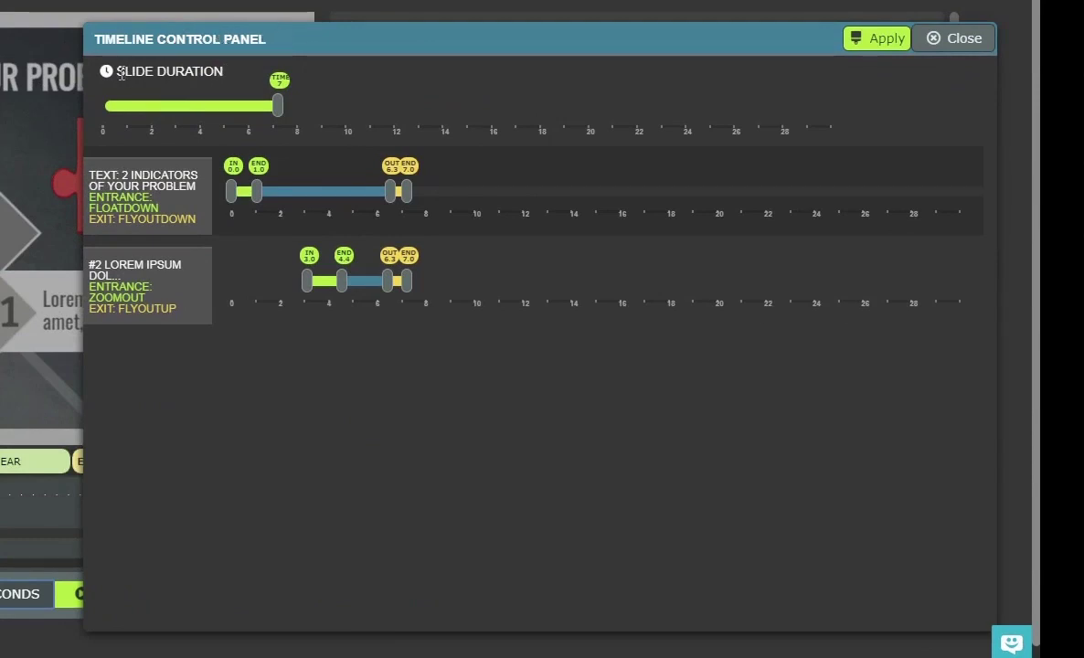
{"action": "left_click_drag", "start_coordinate": [121, 73], "coordinate": [218, 78]}
{"action": "left_click", "coordinate": [244, 85]}
{"action": "left_click_drag", "start_coordinate": [286, 108], "coordinate": [400, 112]}
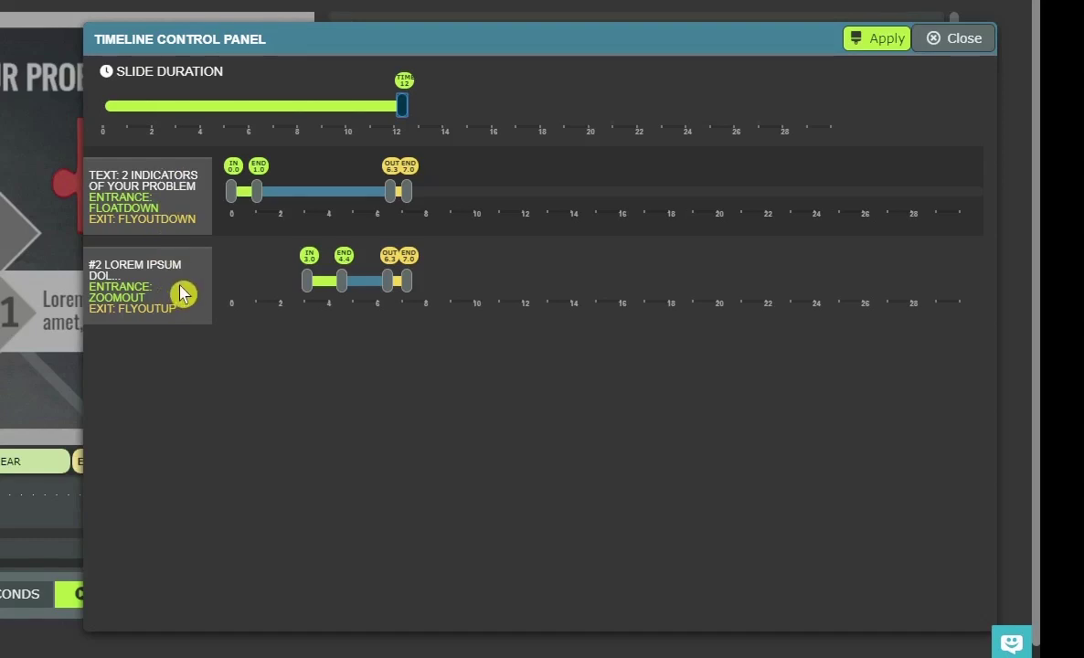
{"action": "left_click", "coordinate": [307, 281]}
{"action": "left_click", "coordinate": [230, 191]}
{"action": "left_click", "coordinate": [384, 191]}
{"action": "left_click", "coordinate": [400, 280]}
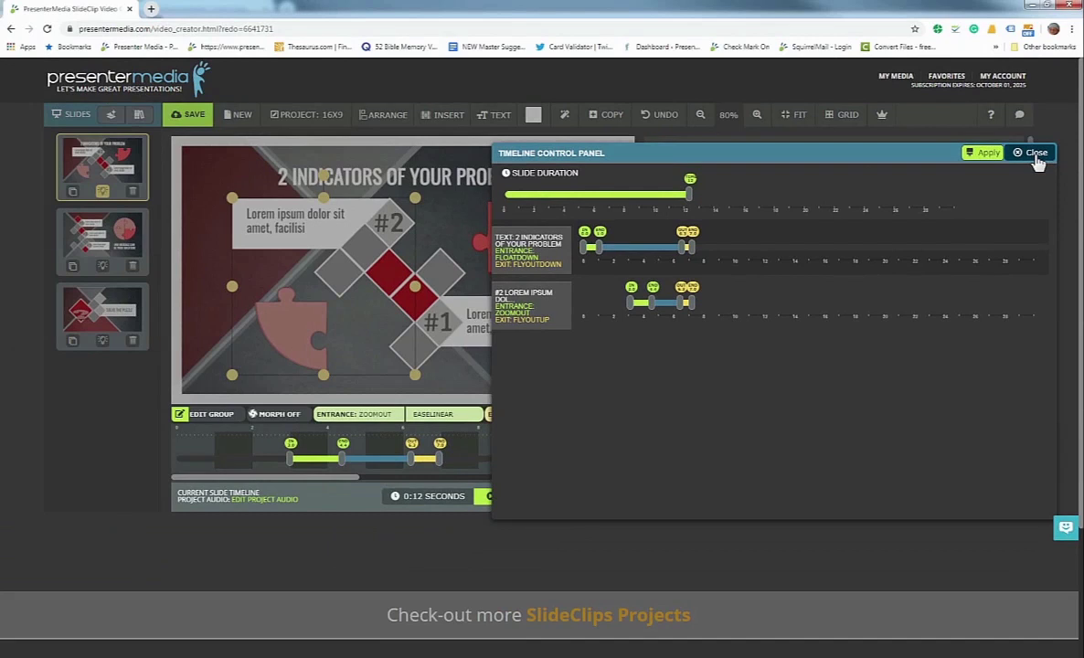
{"action": "left_click", "coordinate": [953, 38]}
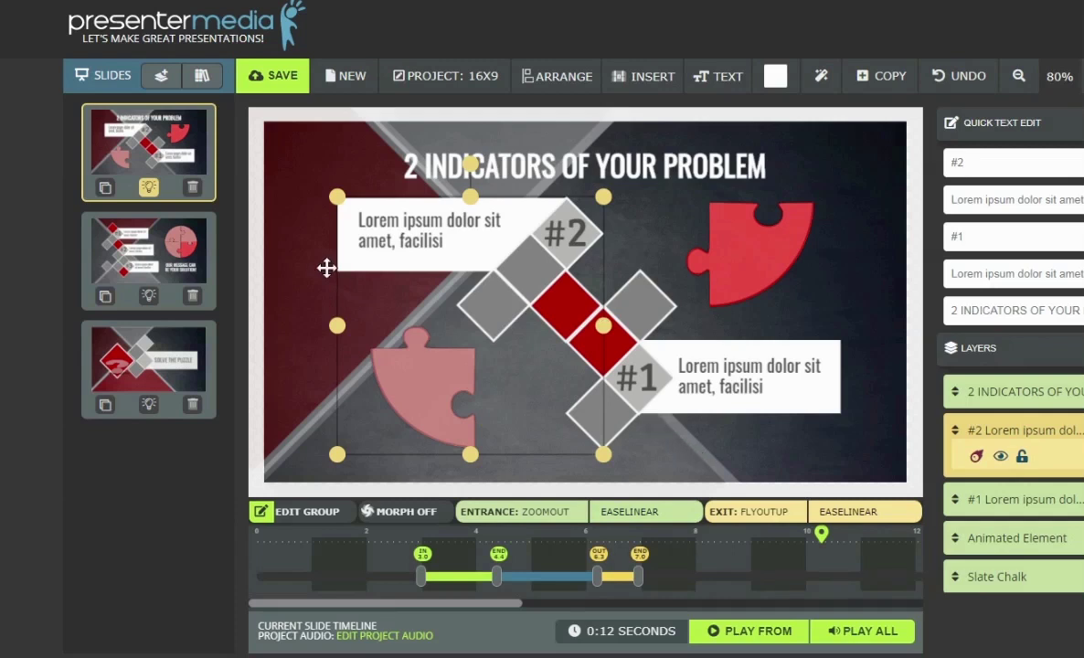
{"action": "left_click", "coordinate": [149, 233]}
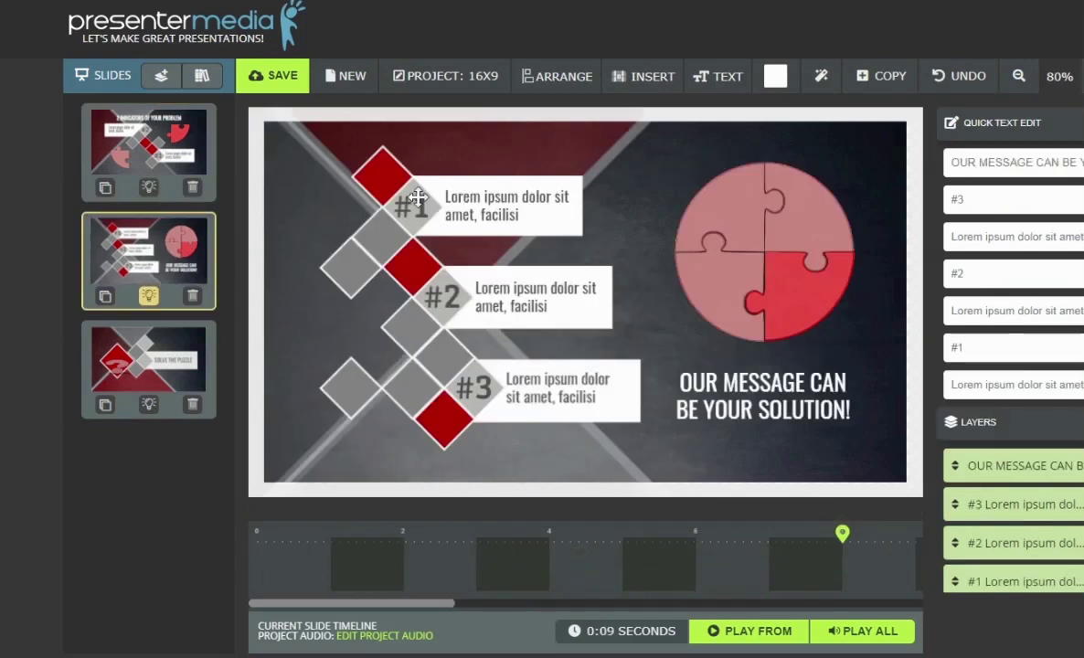
{"action": "left_click", "coordinate": [392, 214]}
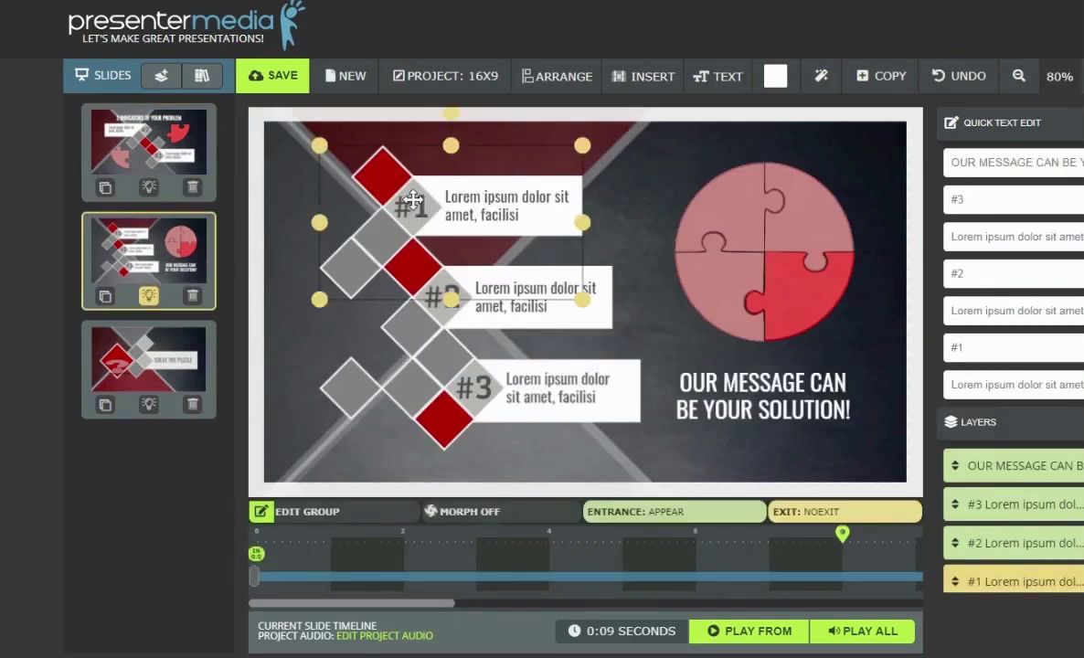
{"action": "left_click", "coordinate": [492, 324]}
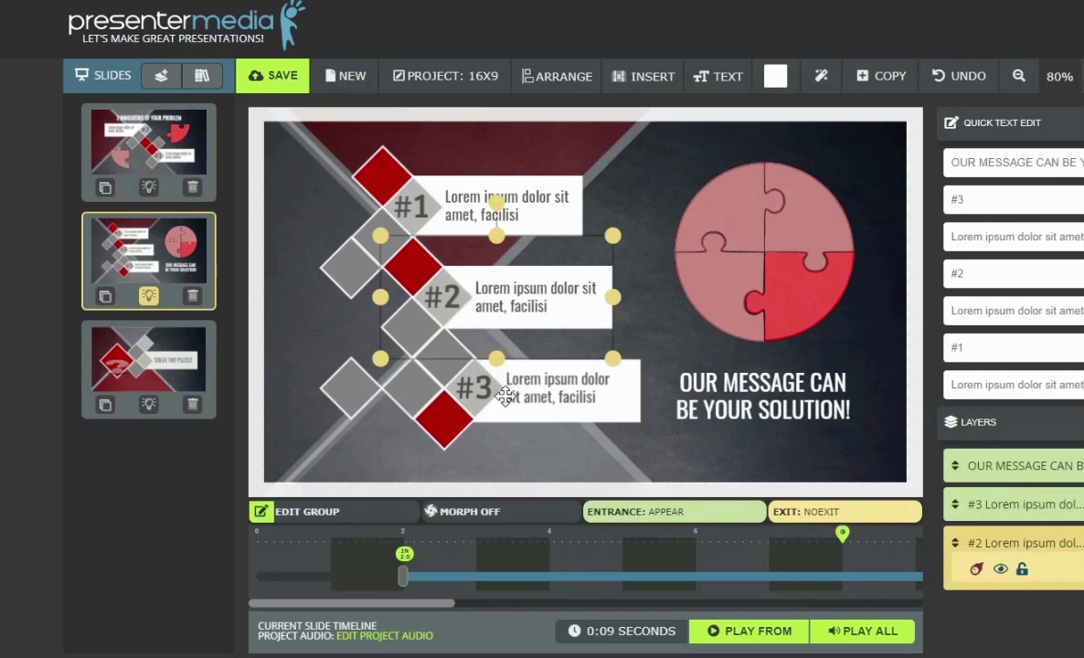
{"action": "left_click", "coordinate": [504, 396]}
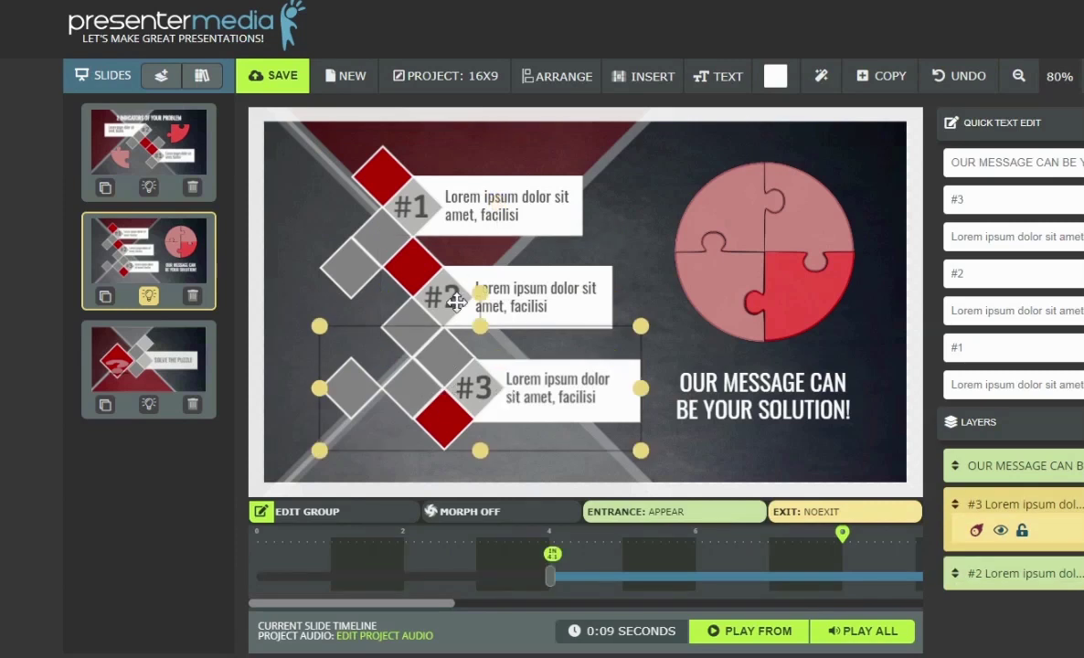
{"action": "left_click", "coordinate": [451, 216]}
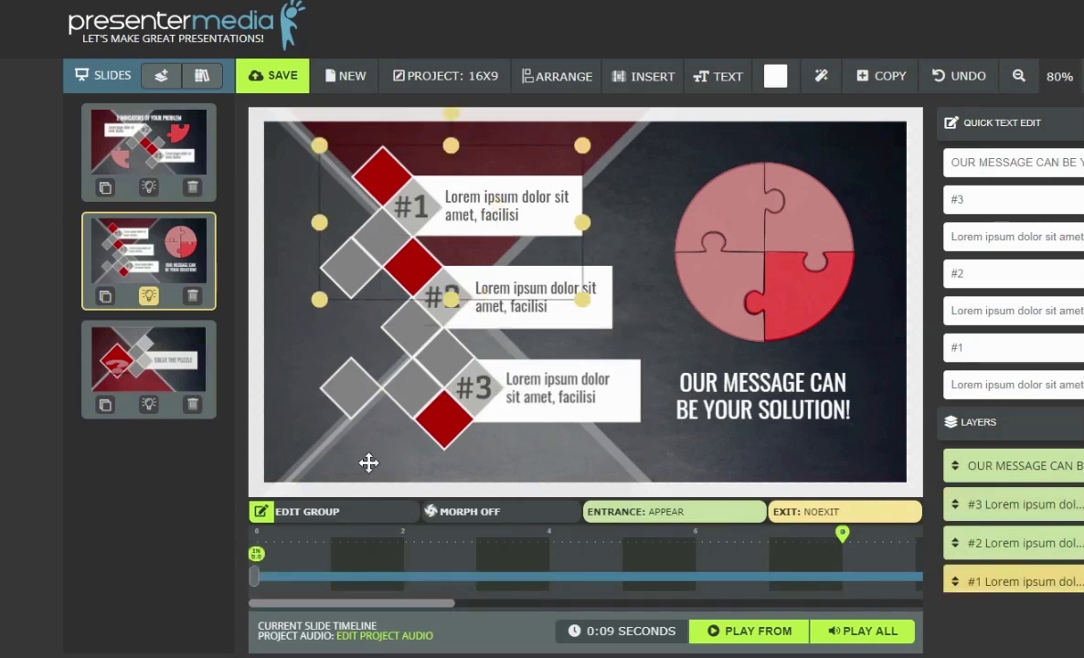
{"action": "left_click", "coordinate": [528, 317]}
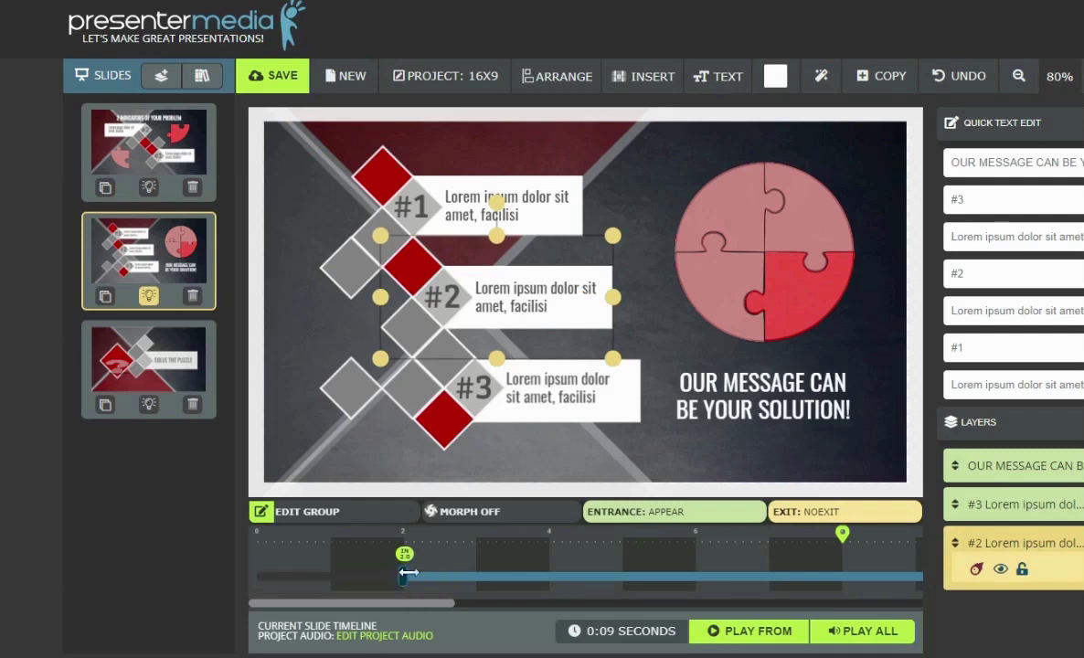
{"action": "left_click", "coordinate": [533, 402]}
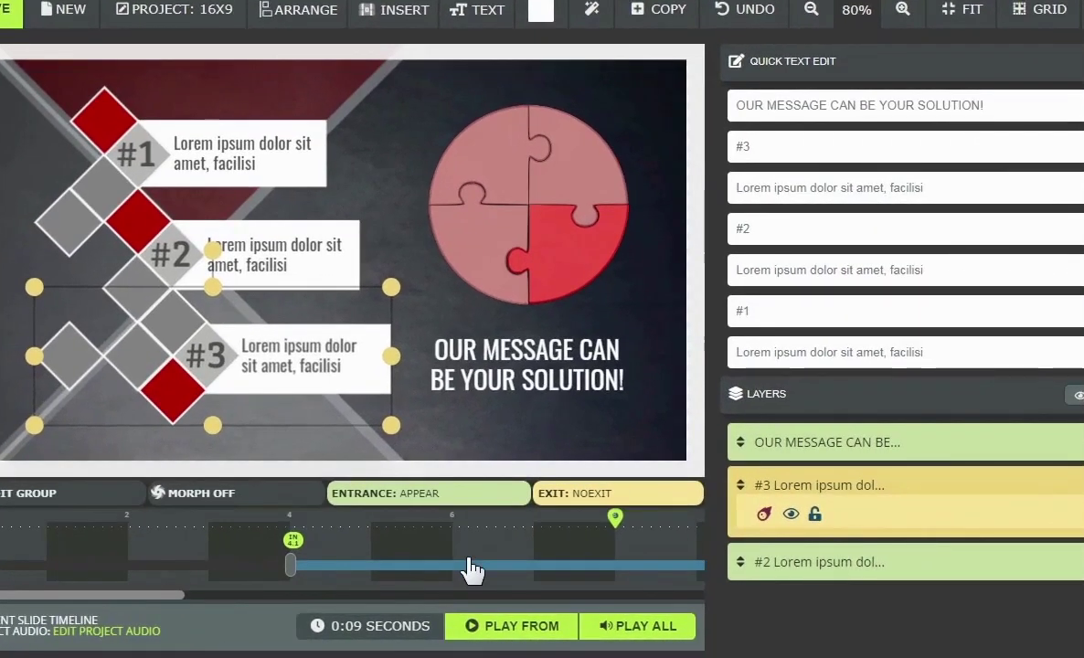
{"action": "left_click", "coordinate": [505, 627]}
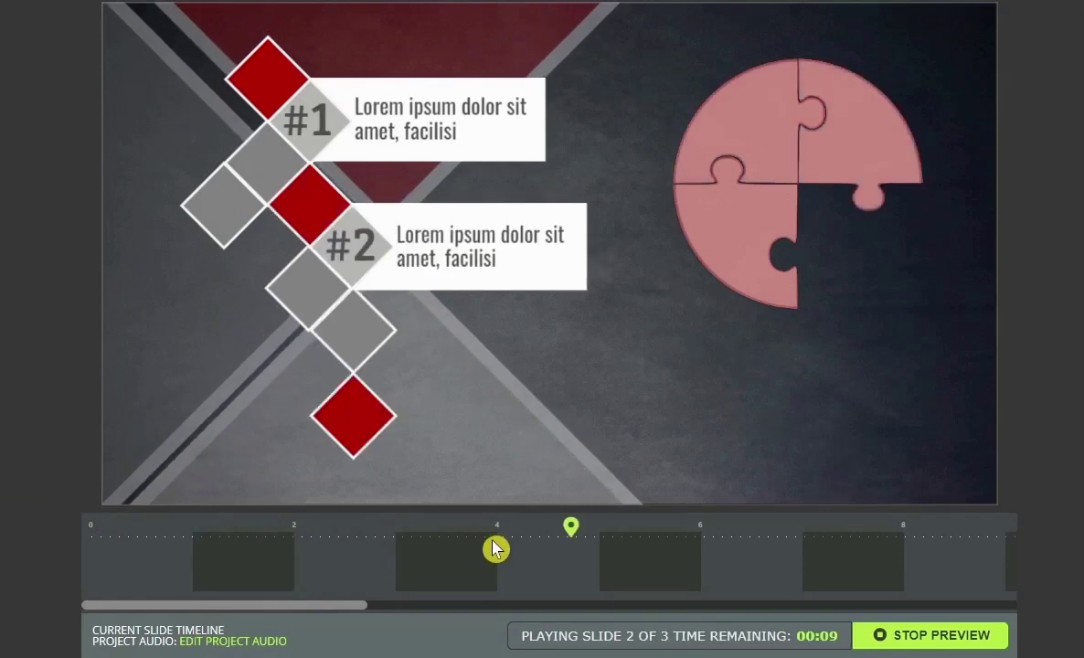
{"action": "left_click", "coordinate": [917, 639]}
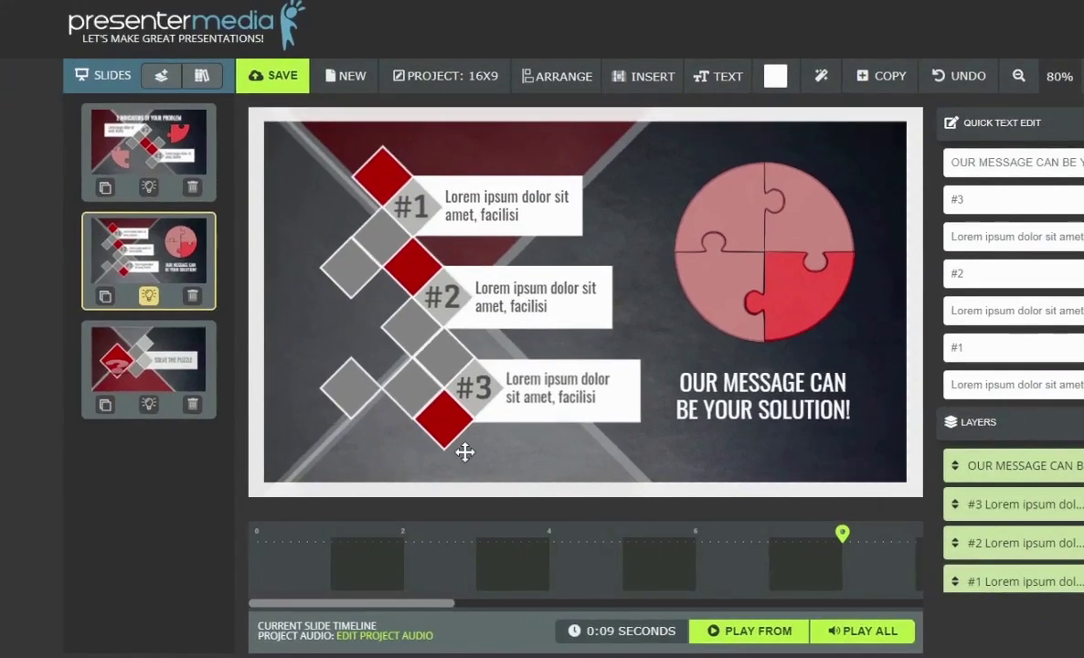
{"action": "left_click", "coordinate": [463, 200]}
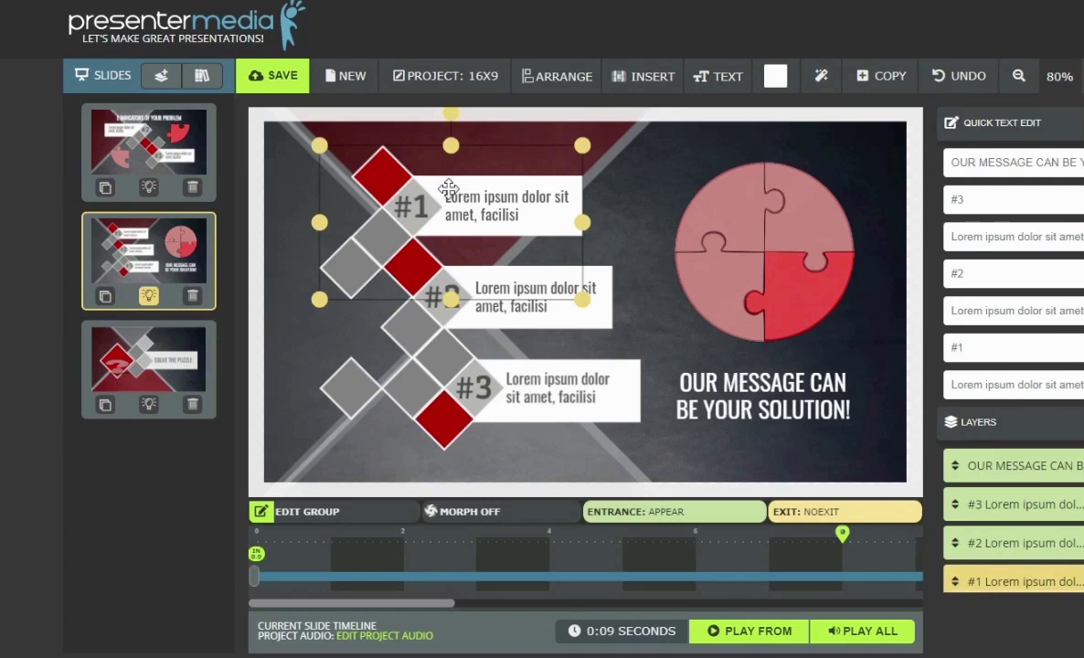
{"action": "double_click", "coordinate": [448, 188]}
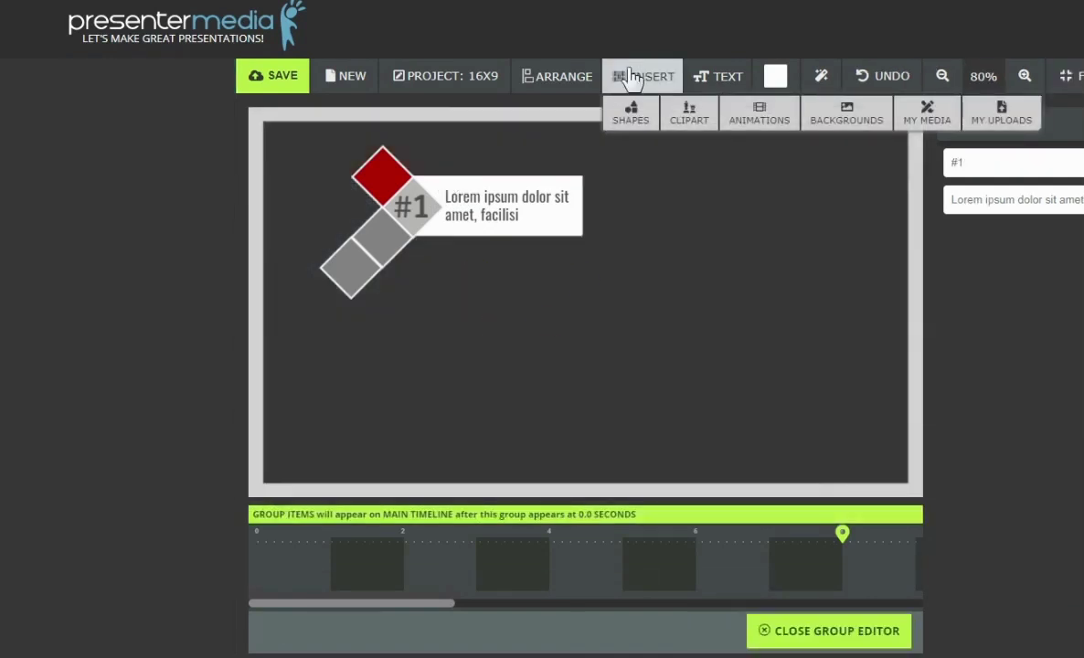
{"action": "left_click", "coordinate": [383, 162]}
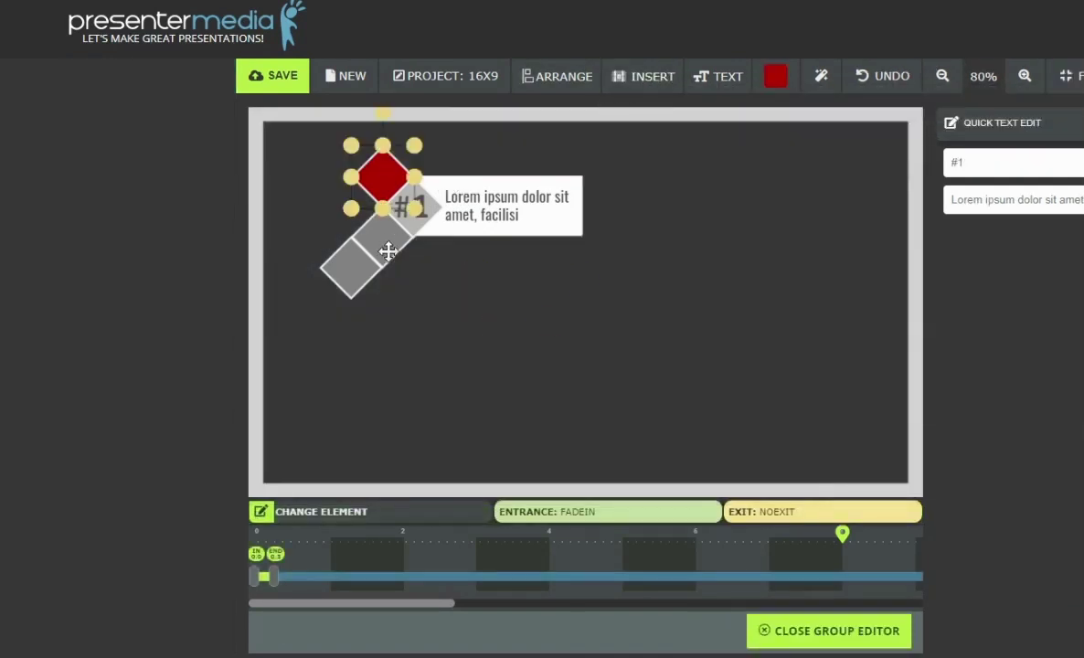
{"action": "left_click", "coordinate": [351, 283]}
{"action": "left_click", "coordinate": [388, 174]}
{"action": "left_click", "coordinate": [473, 203]}
{"action": "left_click", "coordinate": [431, 179]}
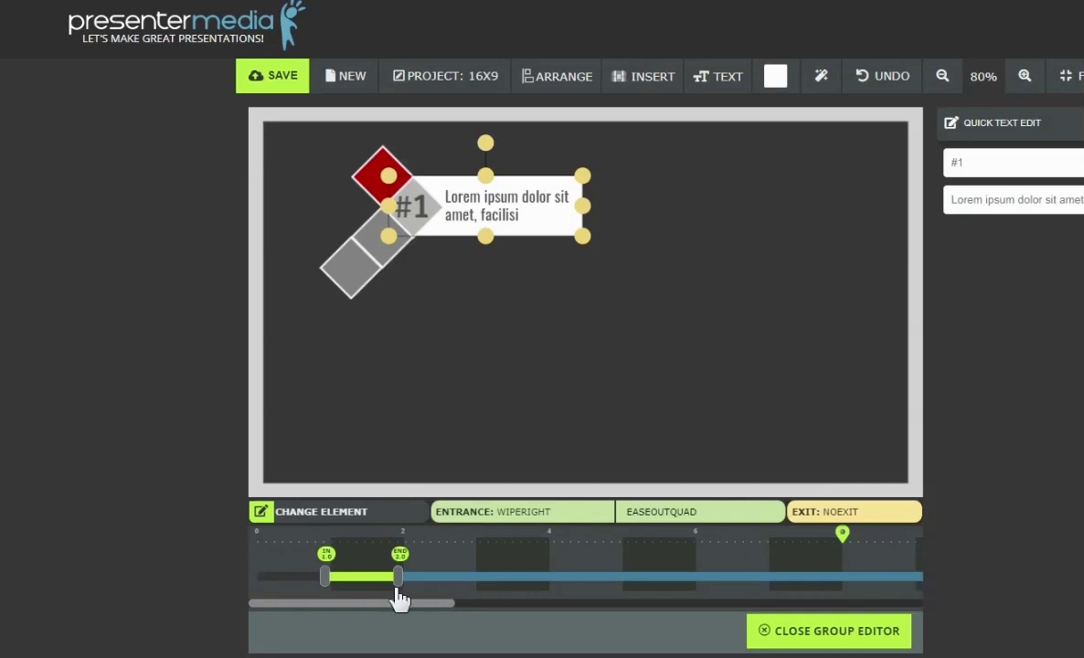
{"action": "left_click", "coordinate": [357, 274]}
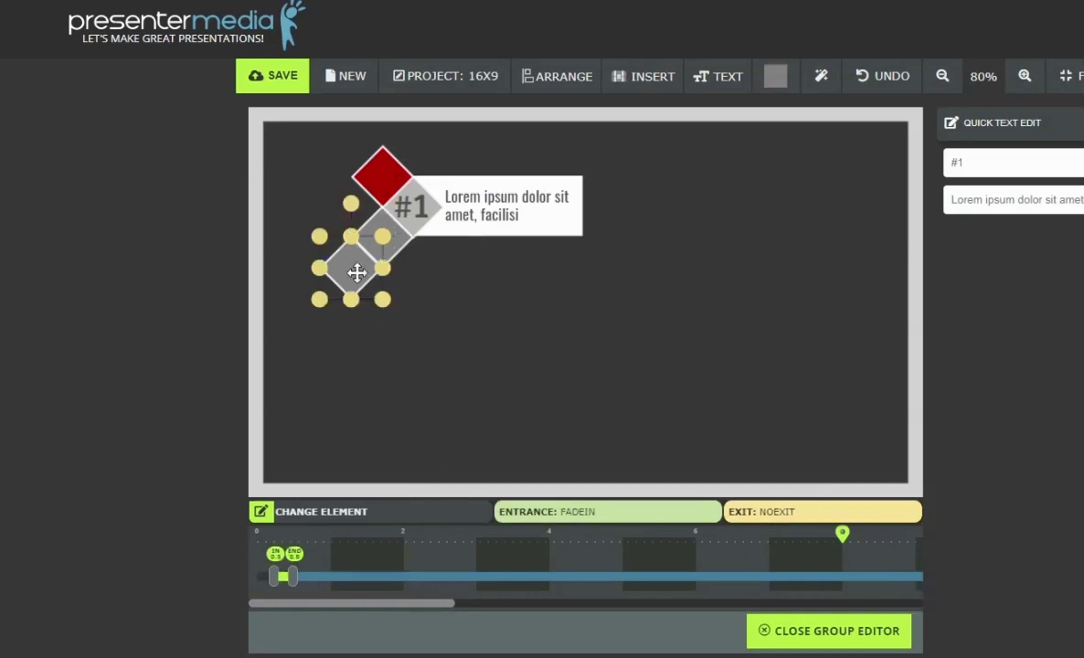
{"action": "left_click", "coordinate": [382, 180]}
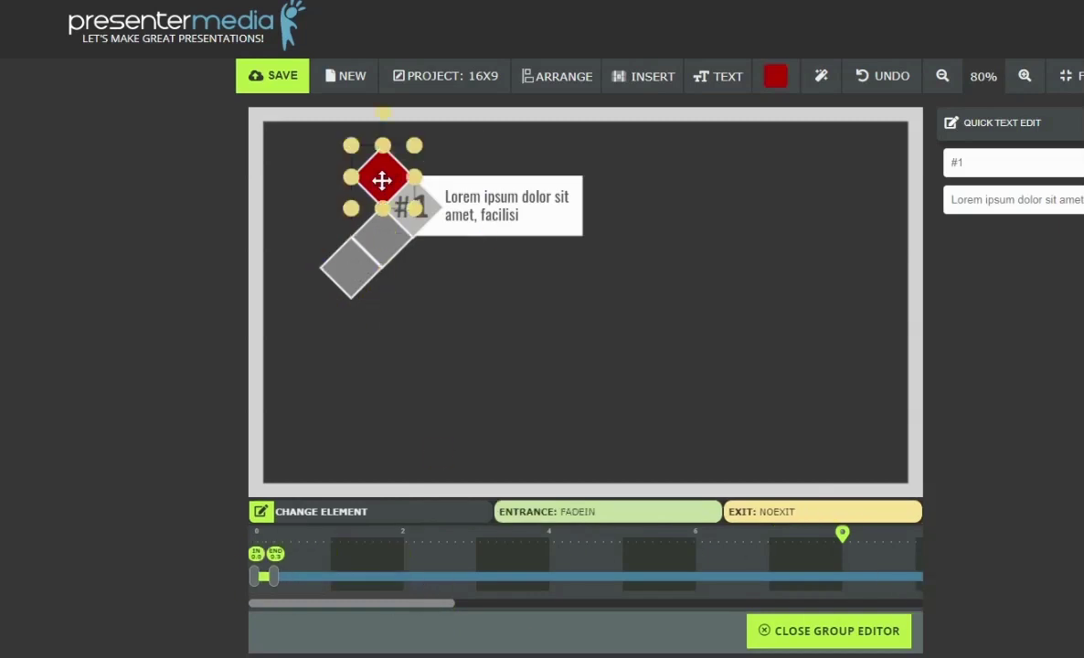
{"action": "left_click", "coordinate": [424, 208]}
{"action": "left_click", "coordinate": [389, 253]}
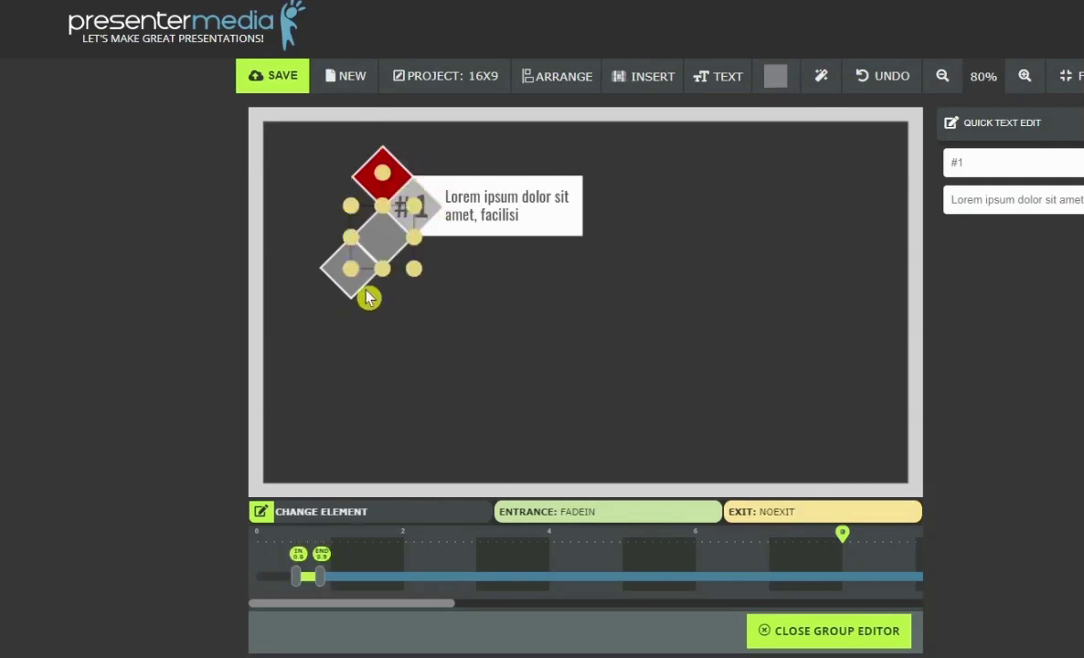
{"action": "left_click", "coordinate": [468, 189]}
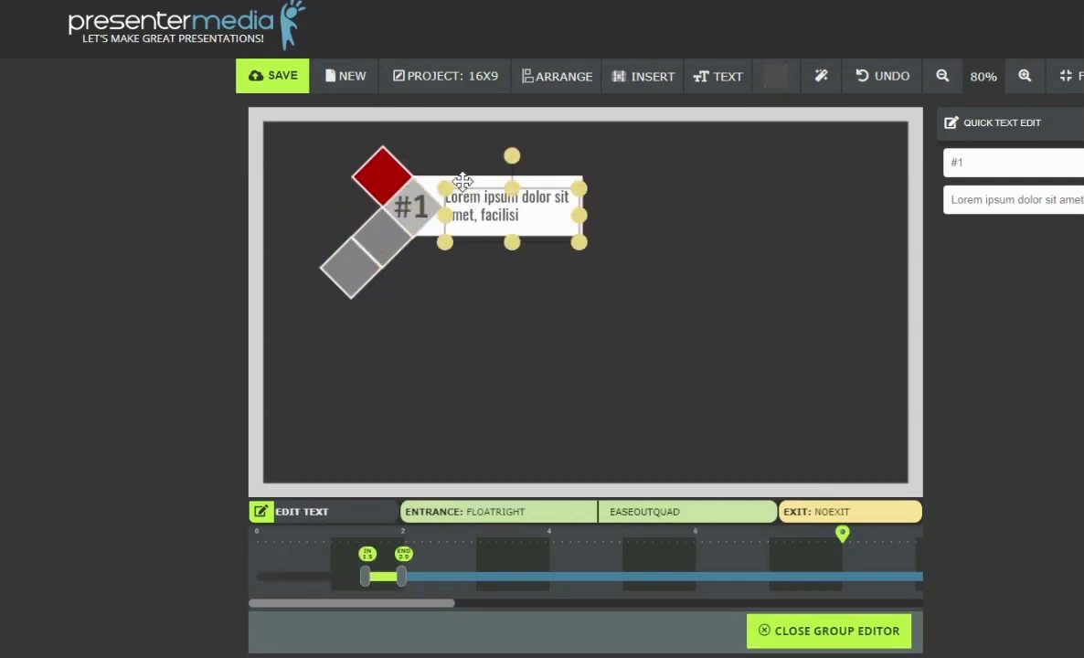
{"action": "left_click", "coordinate": [476, 180]}
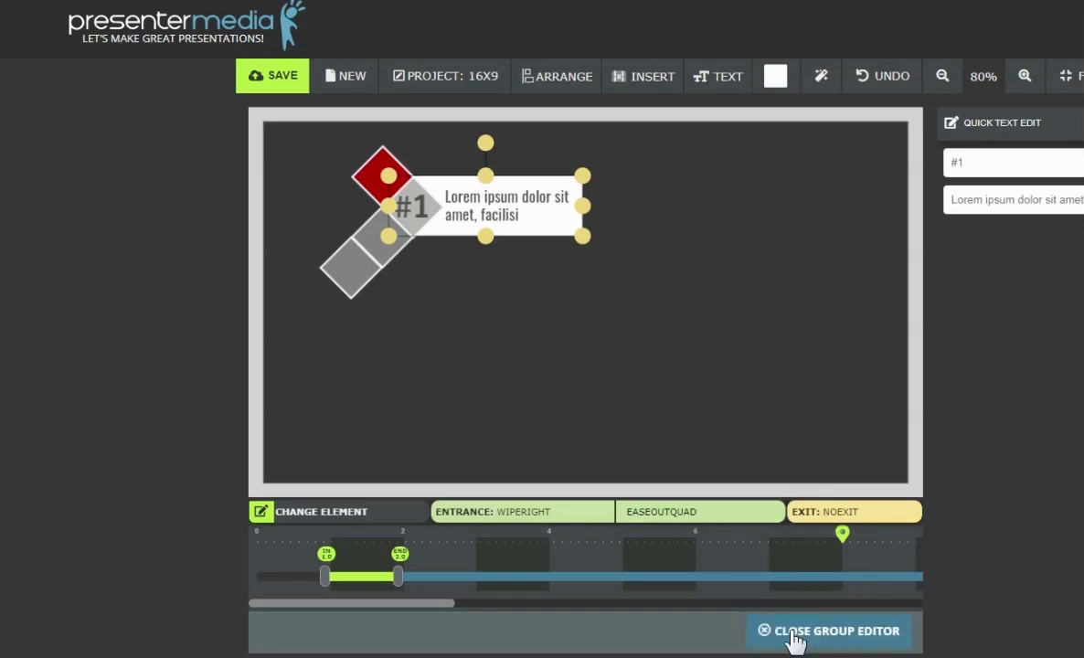
{"action": "left_click", "coordinate": [824, 620]}
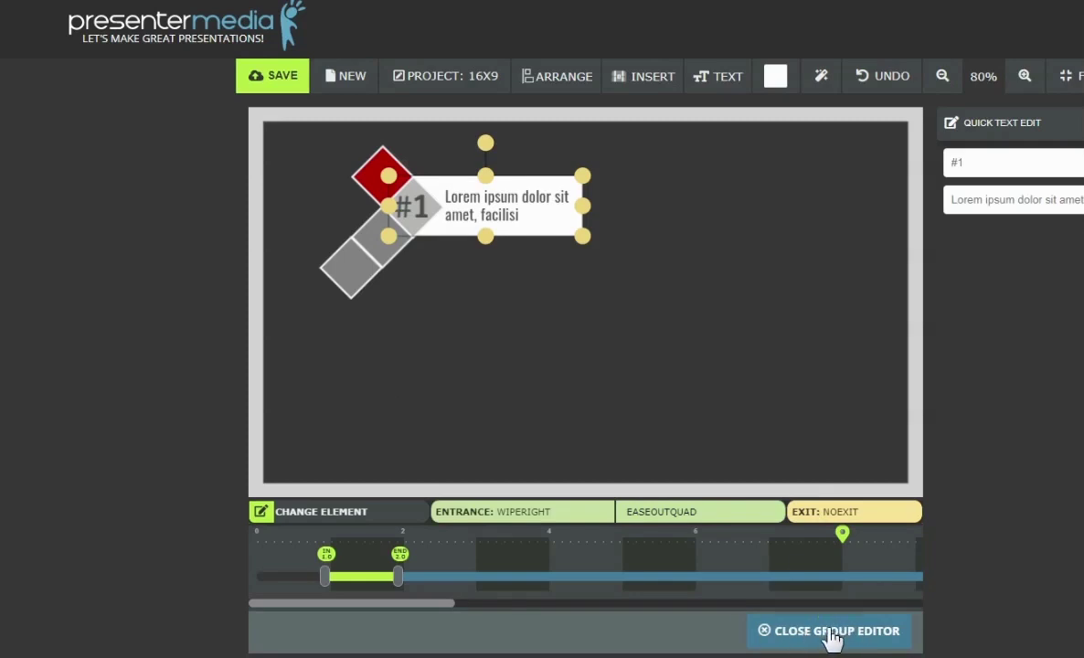
{"action": "left_click", "coordinate": [831, 638]}
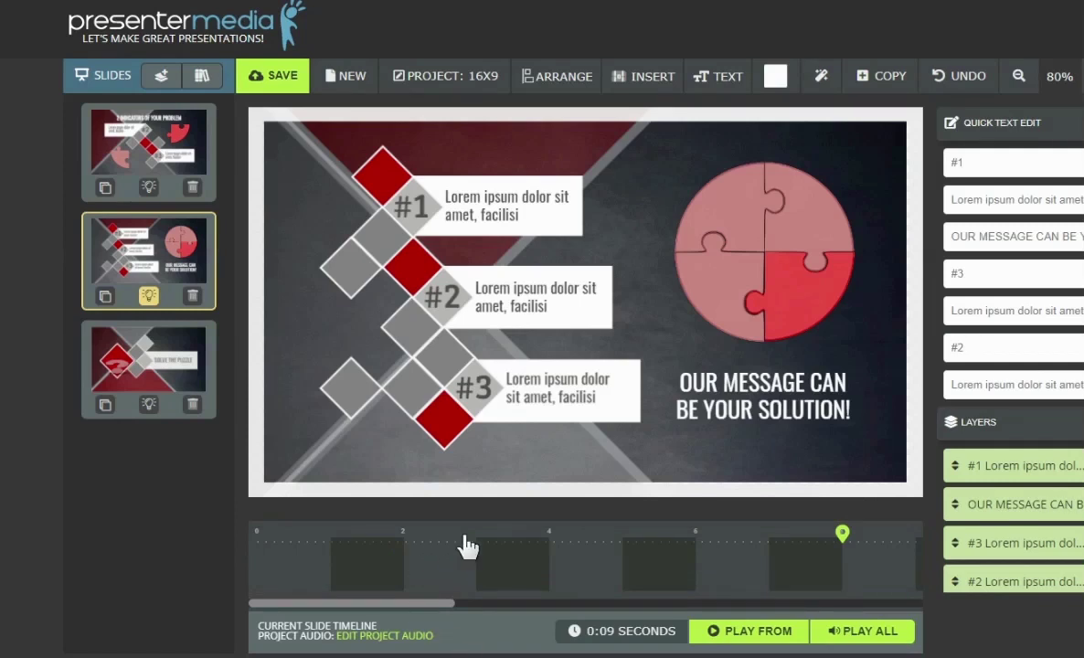
{"action": "left_click", "coordinate": [451, 202]}
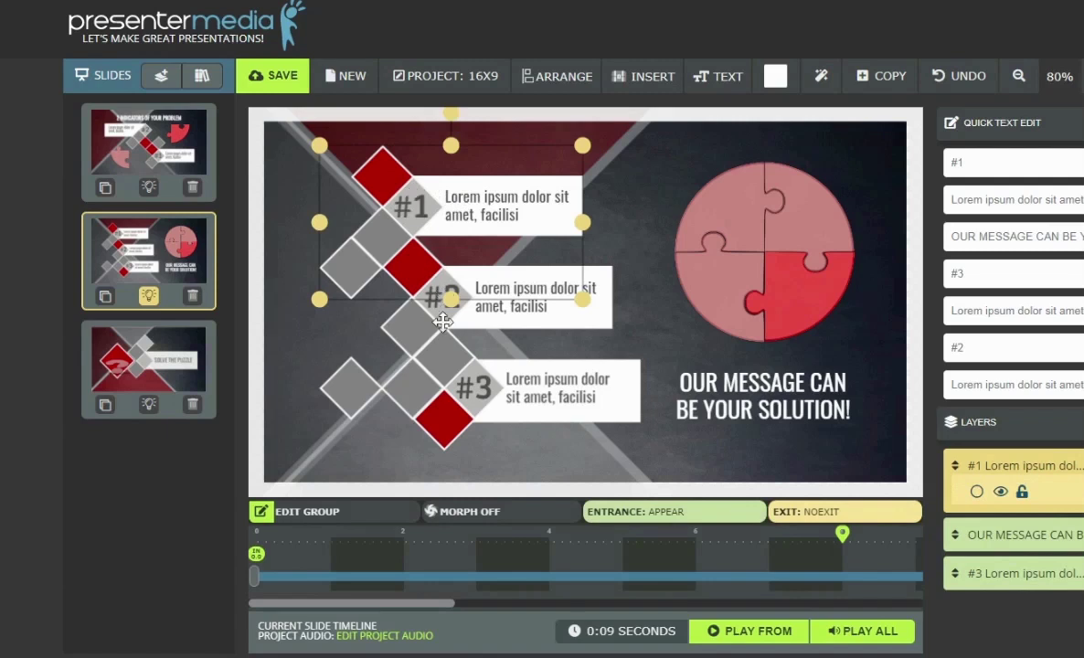
{"action": "left_click", "coordinate": [441, 294]}
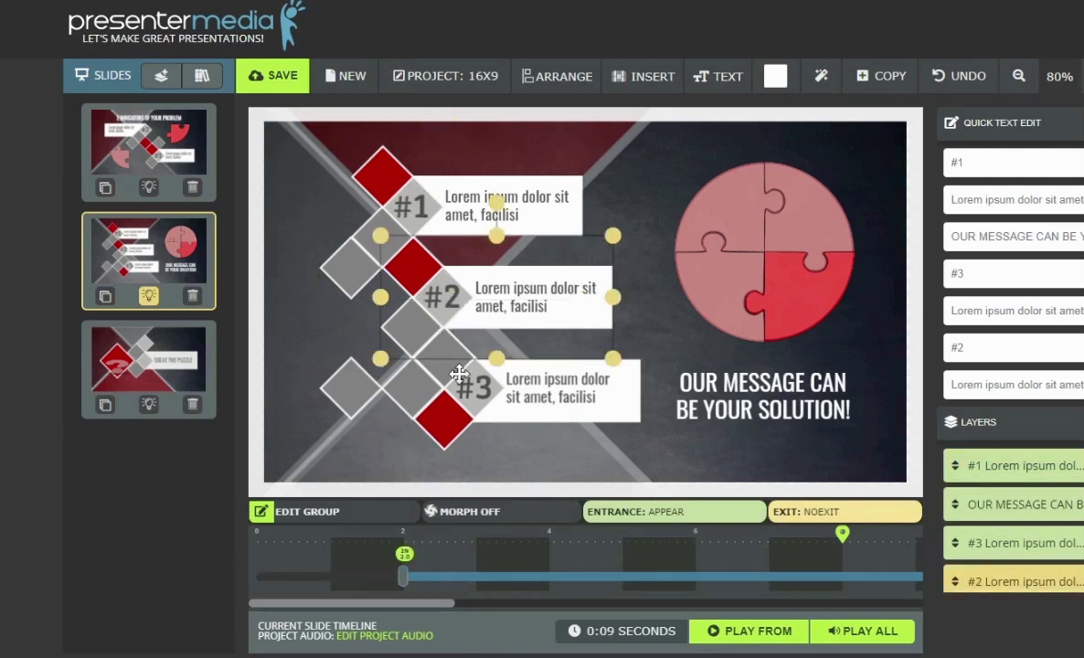
{"action": "double_click", "coordinate": [437, 291]}
{"action": "left_click", "coordinate": [407, 249]}
{"action": "left_click", "coordinate": [413, 334]}
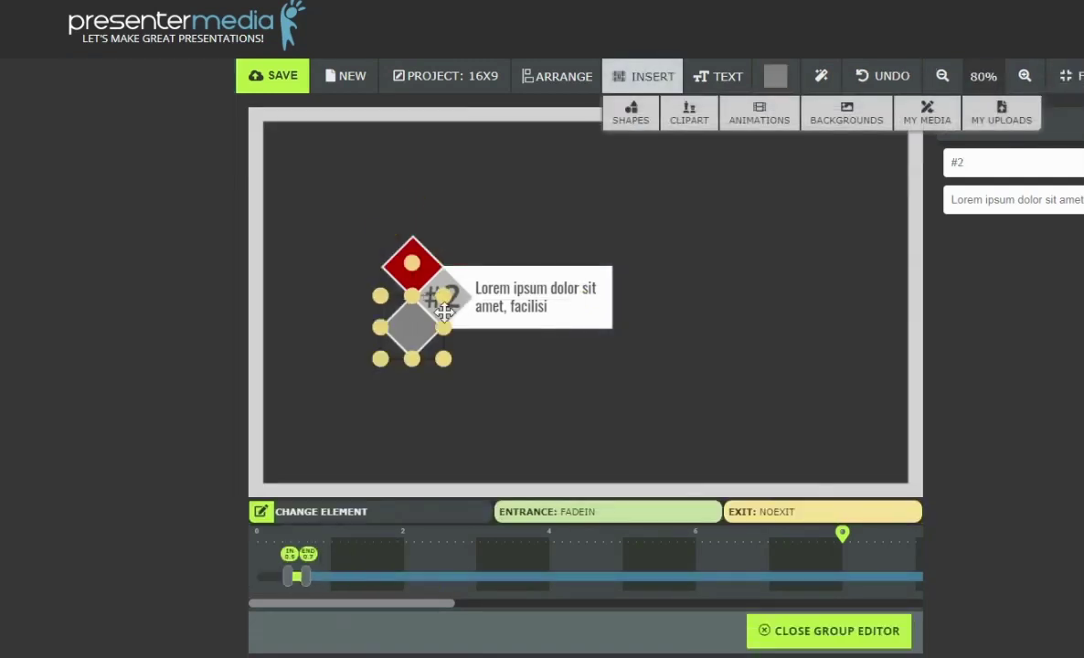
{"action": "left_click", "coordinate": [494, 292]}
{"action": "left_click", "coordinate": [494, 293]}
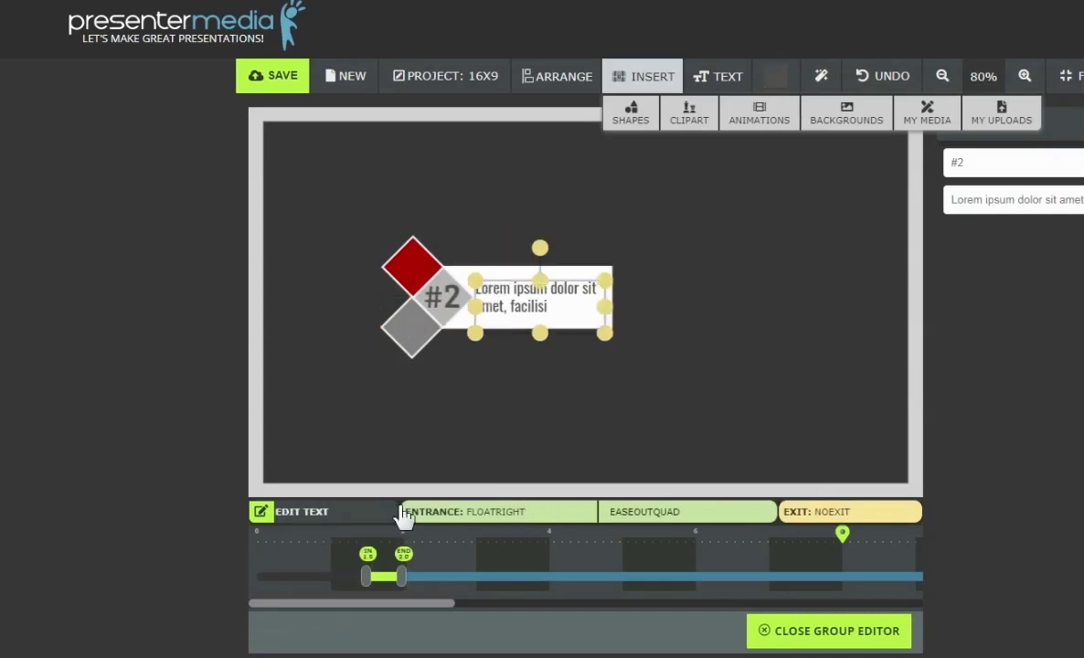
{"action": "left_click", "coordinate": [842, 635]}
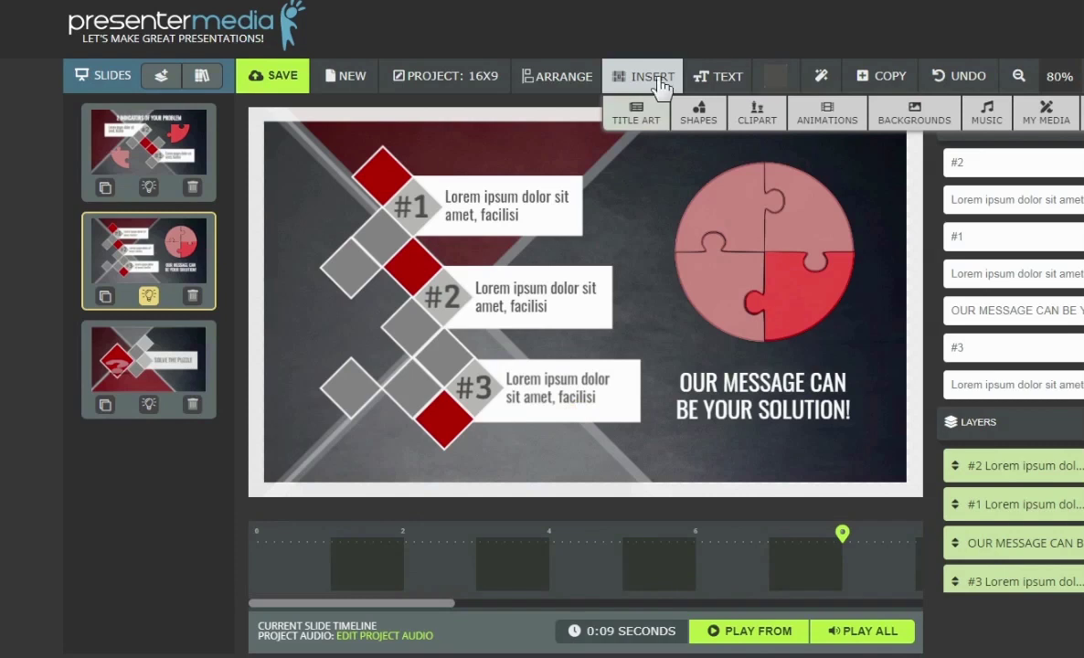
Step: Move the #1 and #3 callout groups' entrance start to 2.0 seconds, then preview slide 2
{"action": "left_click", "coordinate": [456, 169]}
{"action": "left_click_drag", "start_coordinate": [256, 576], "coordinate": [407, 603]}
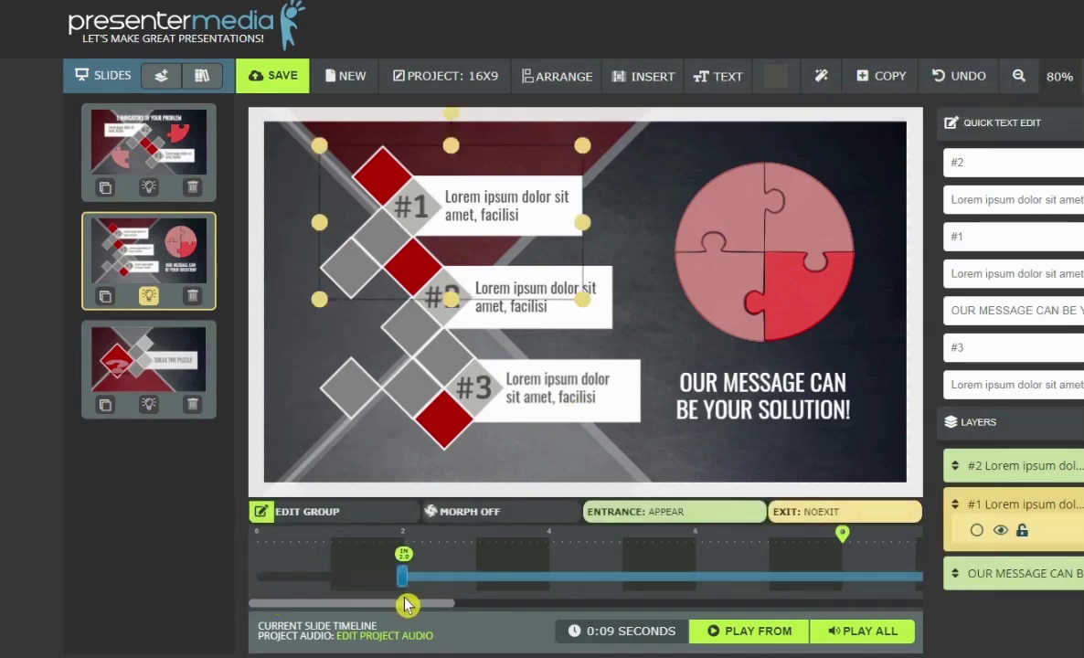
{"action": "left_click", "coordinate": [485, 320]}
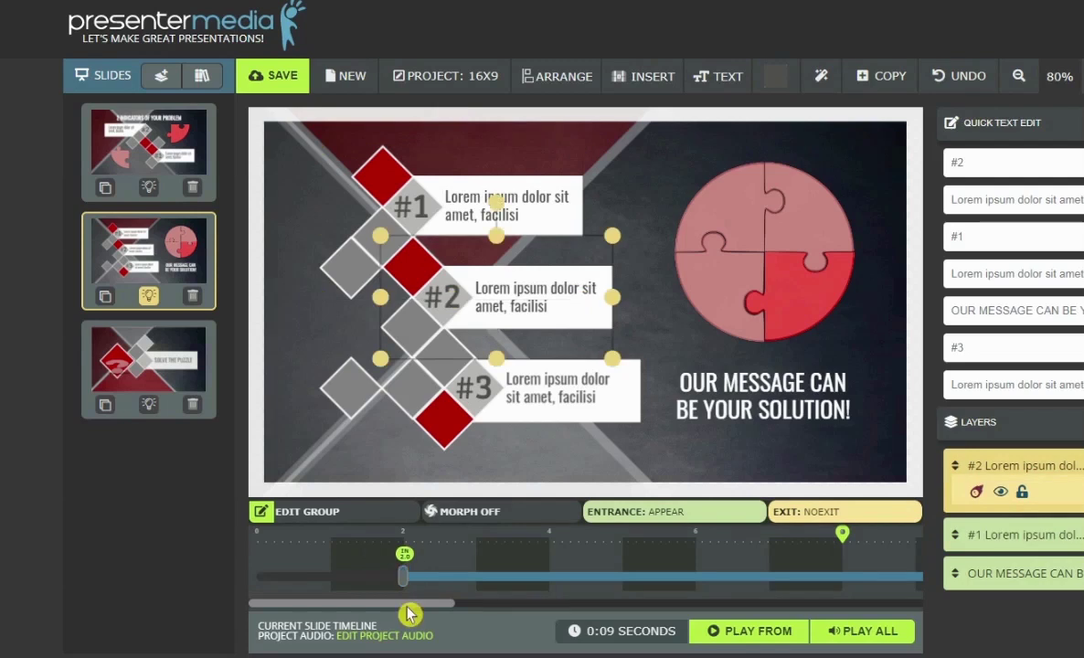
{"action": "left_click", "coordinate": [485, 405]}
{"action": "left_click_drag", "start_coordinate": [549, 577], "coordinate": [408, 601]}
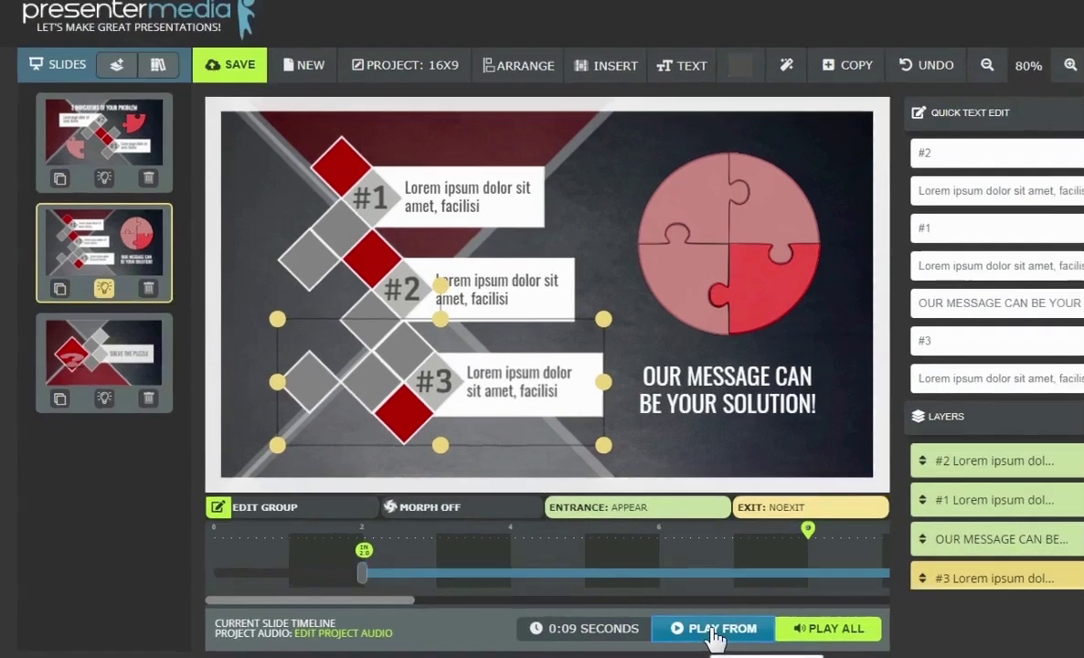
{"action": "left_click", "coordinate": [714, 640]}
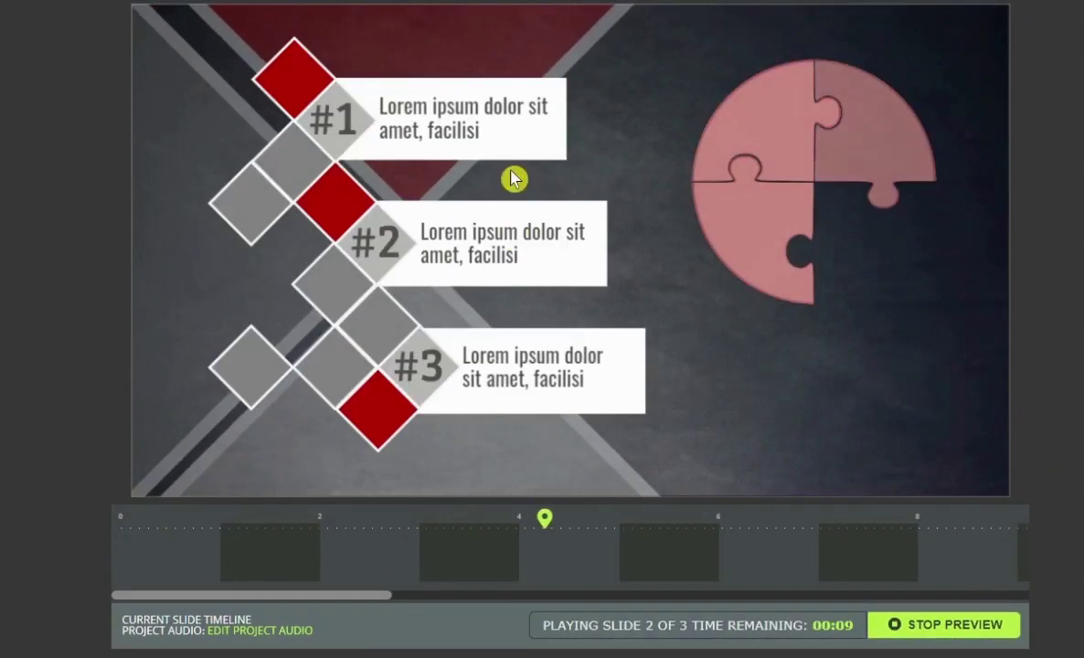
Step: Stop the slide 2 preview to return to the editor
{"action": "left_click", "coordinate": [951, 641]}
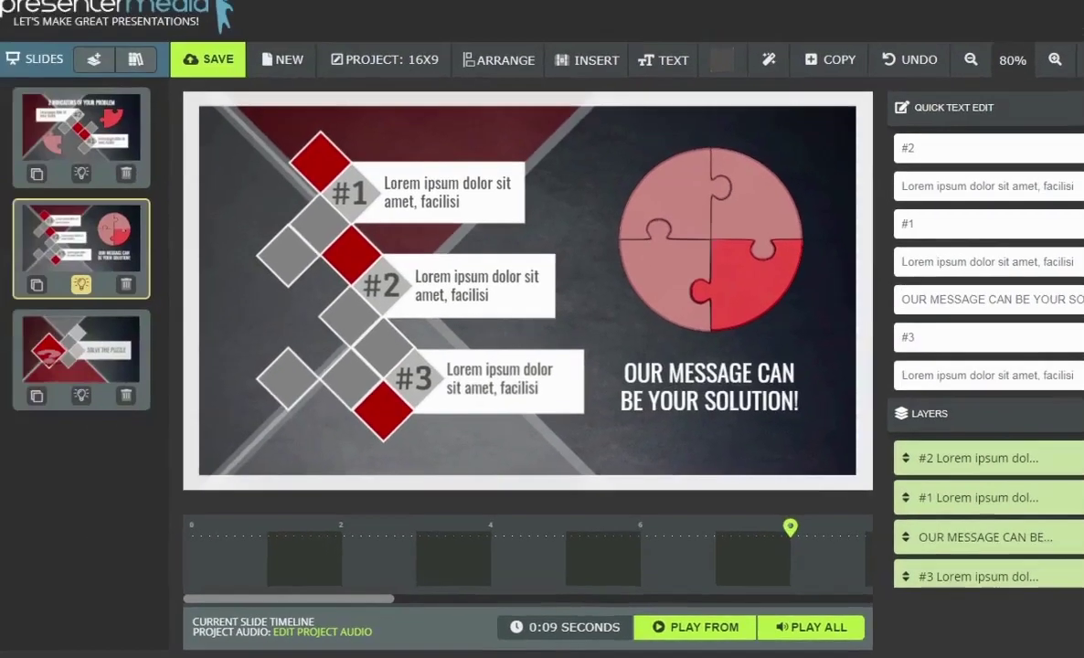